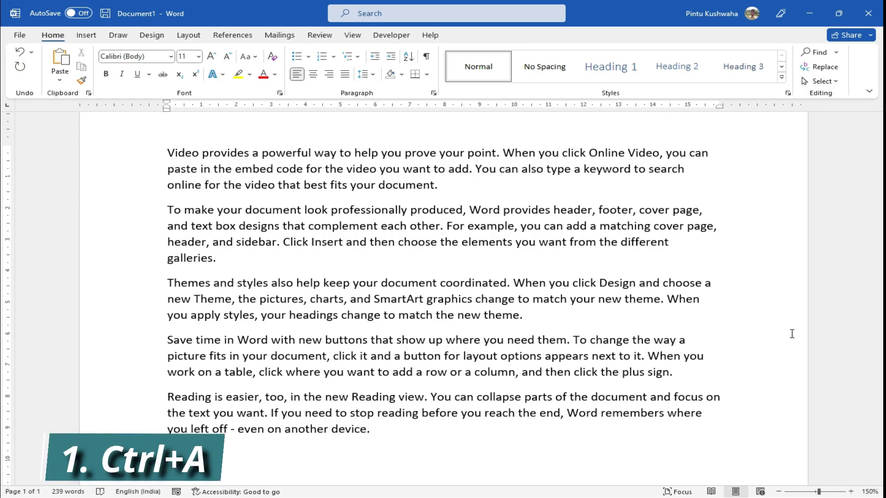
Step: Bold all five paragraphs of the document, then copy the whole text
key("ctrl+a")
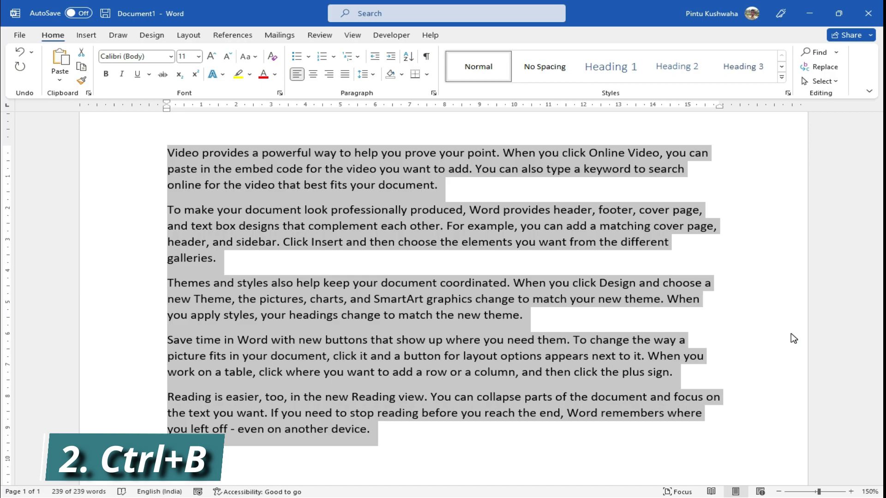
key("ctrl+b")
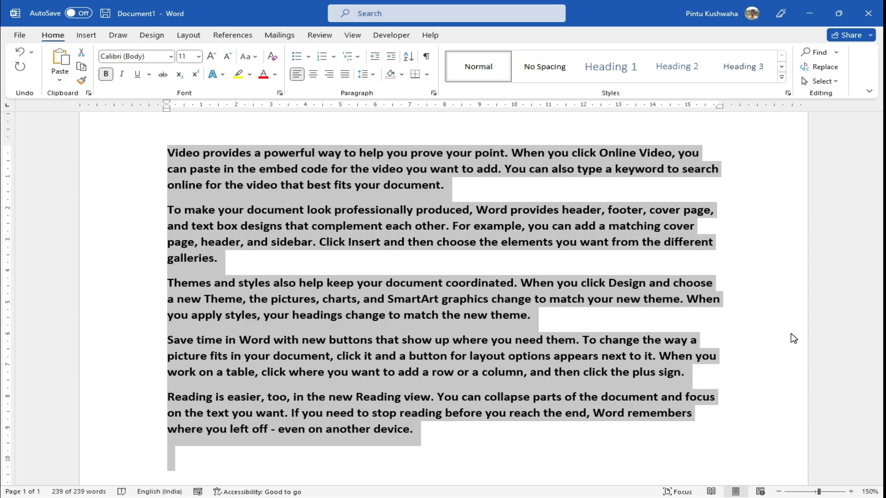
key("ctrl+c")
key("ctrl+d")
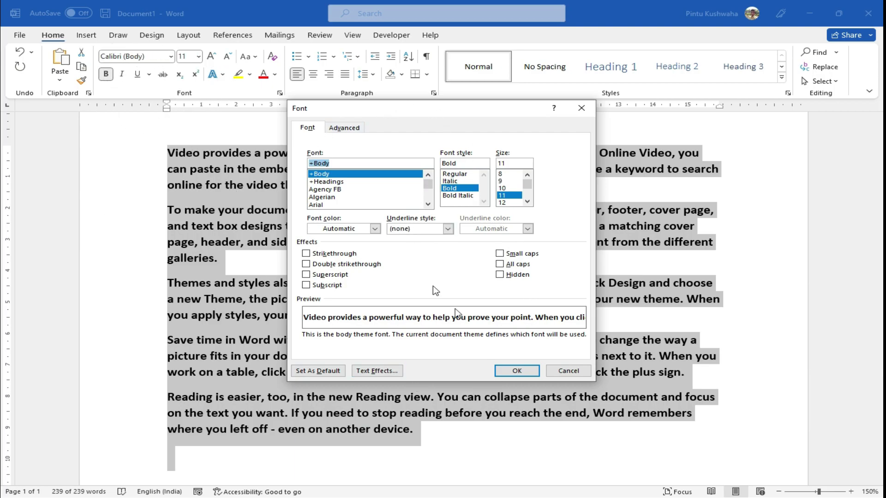
left_click(568, 372)
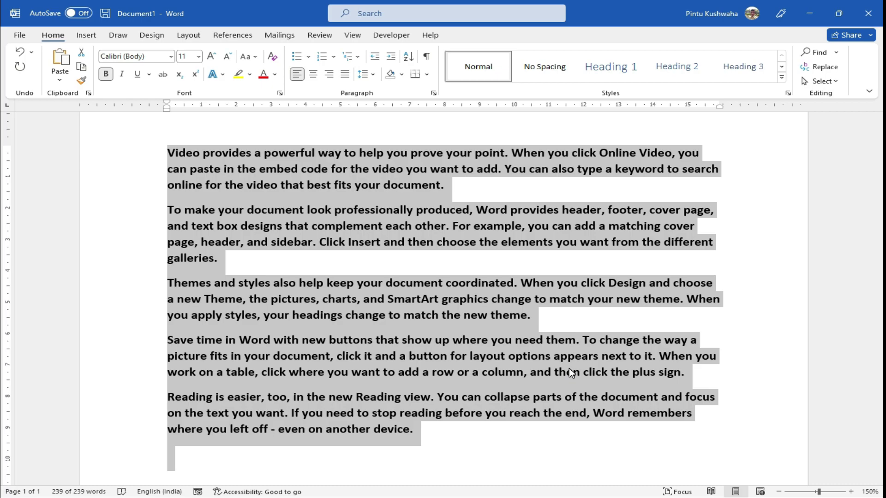
Step: Centre the first paragraph, the one about adding online video, with Ctrl+E
left_click(490, 398)
left_click_drag(165, 190, 445, 187)
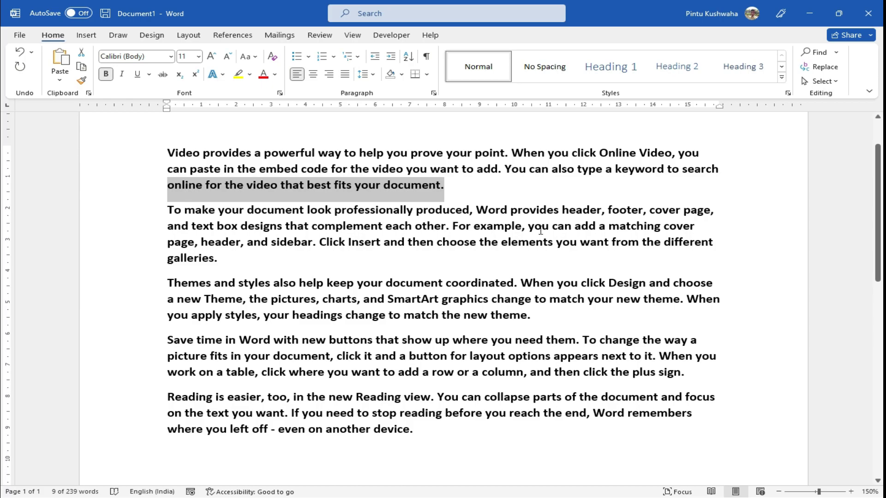
key("ctrl+e")
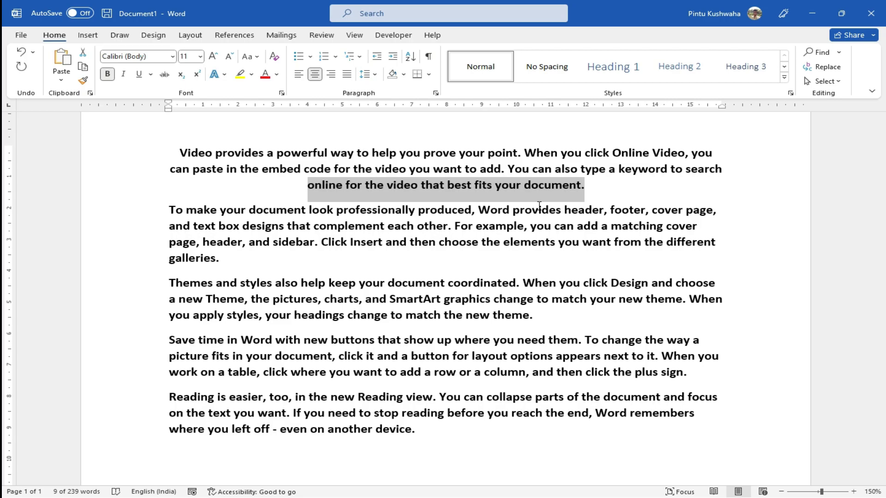
key("ctrl+f")
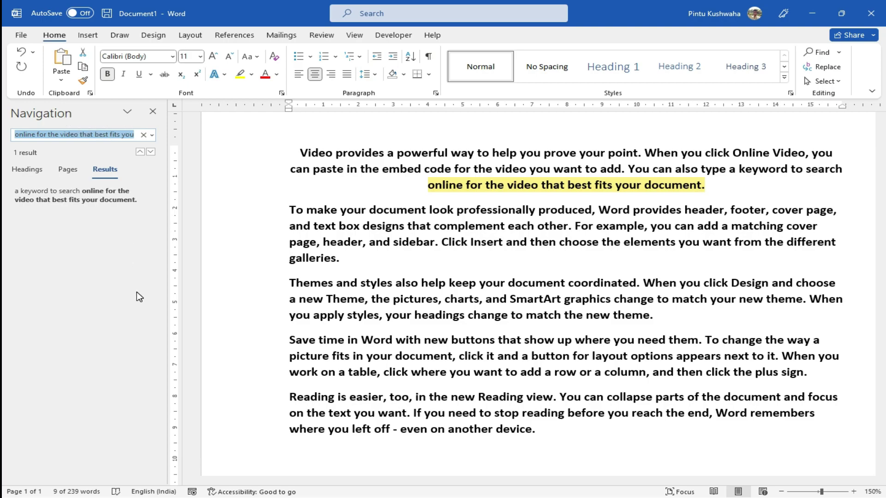
left_click(117, 134)
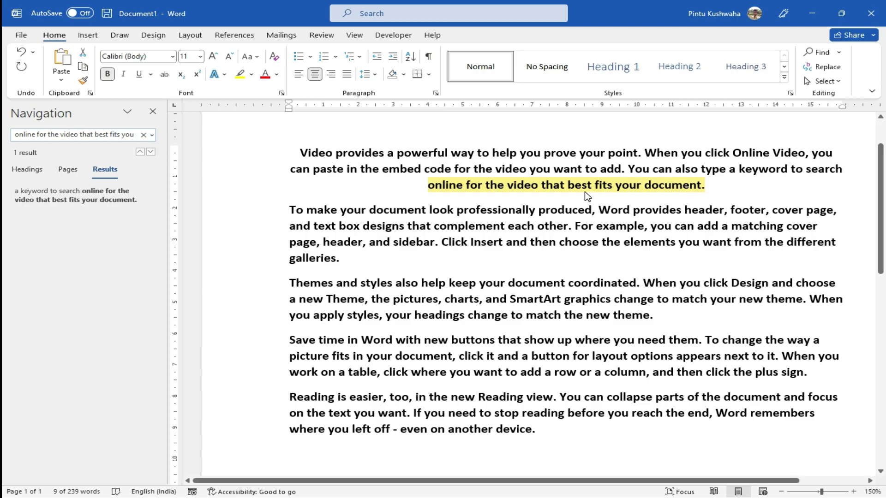
key("Escape")
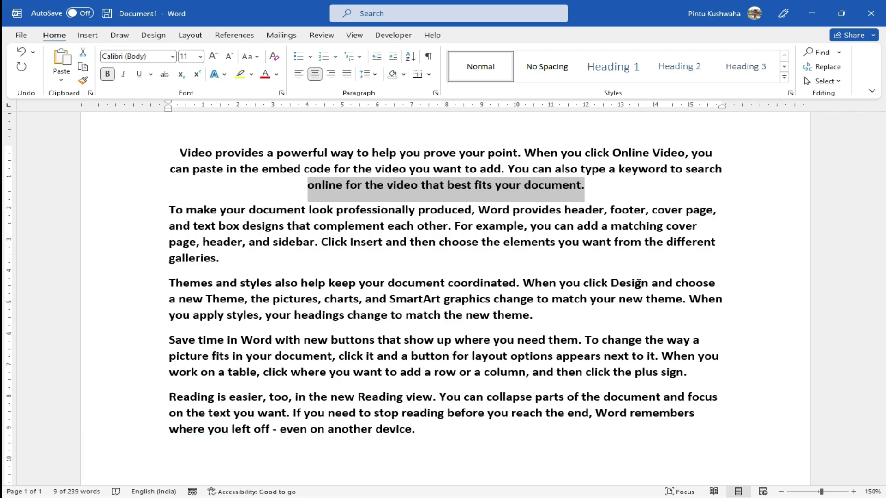
Step: Go to page number 1 with Go To (Ctrl+G), then close Find and Replace
key("ctrl+g")
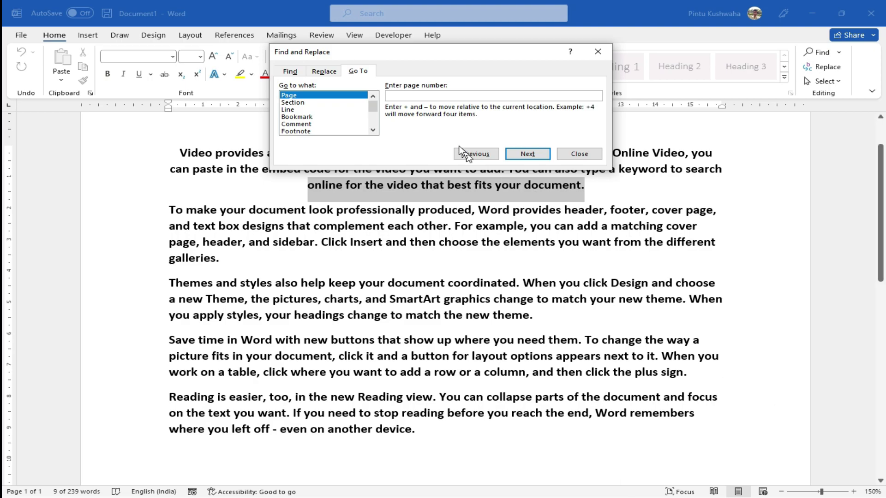
left_click(444, 97)
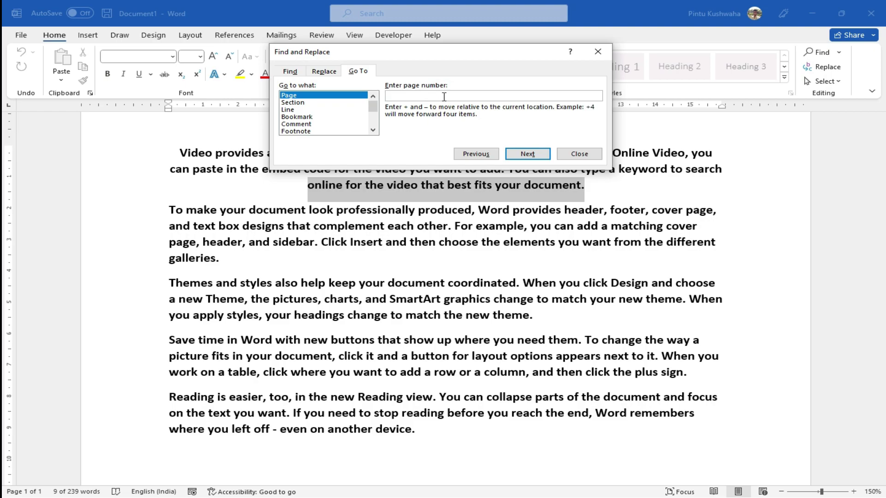
type("1")
left_click(527, 153)
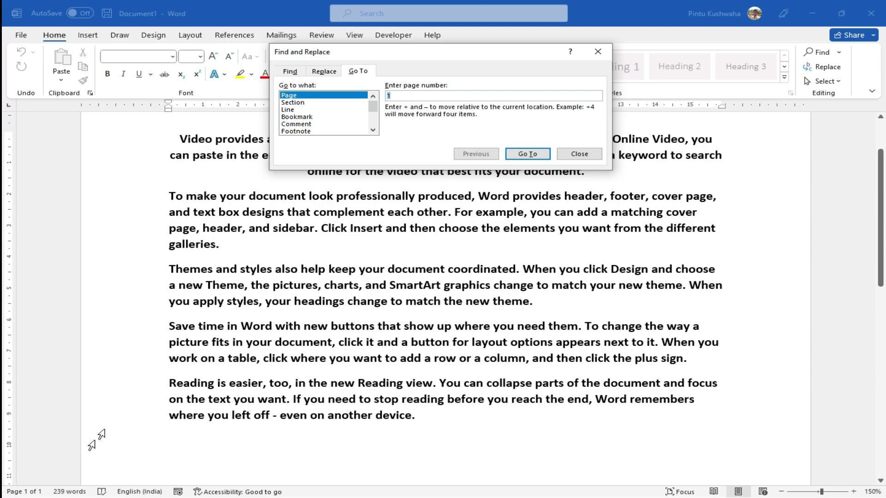
left_click(398, 94)
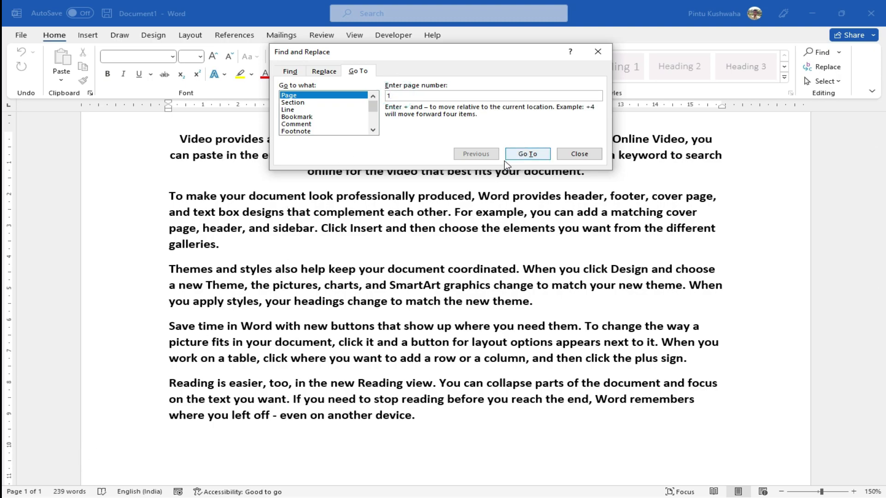
left_click(524, 155)
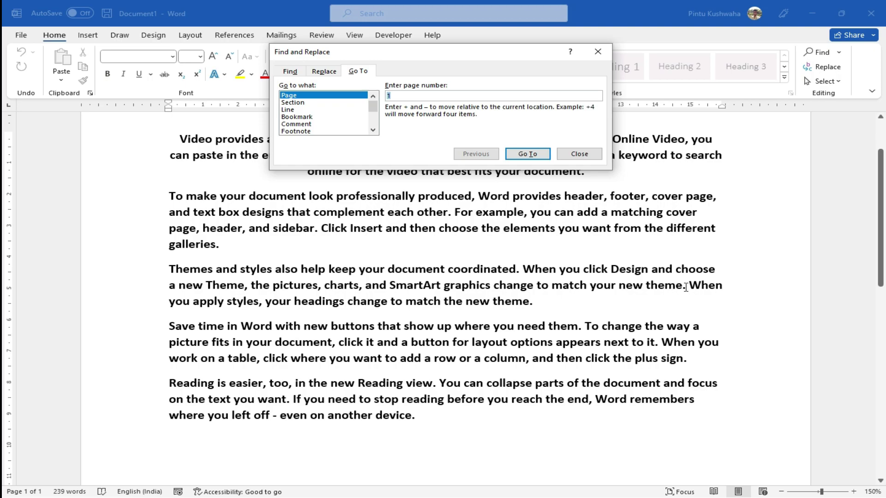
left_click(579, 154)
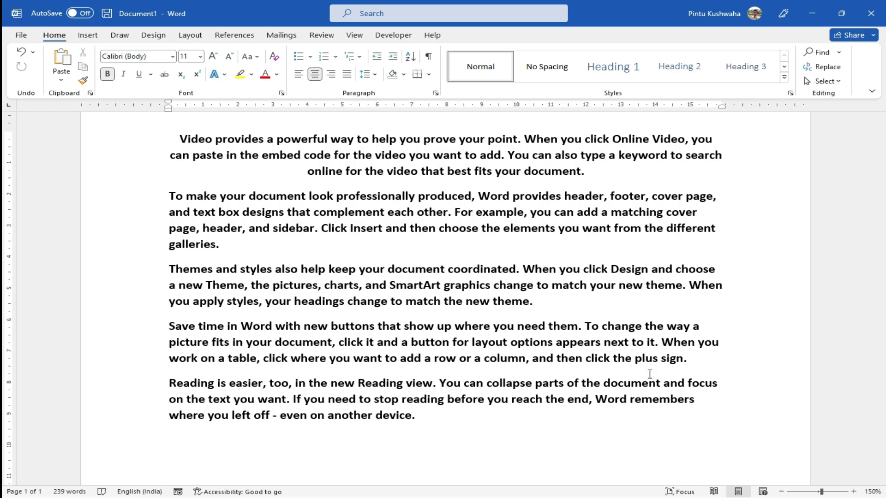
Step: Use Replace All to swap 'online for the video that best fits your document.' for 'ddd'
key("ctrl+h")
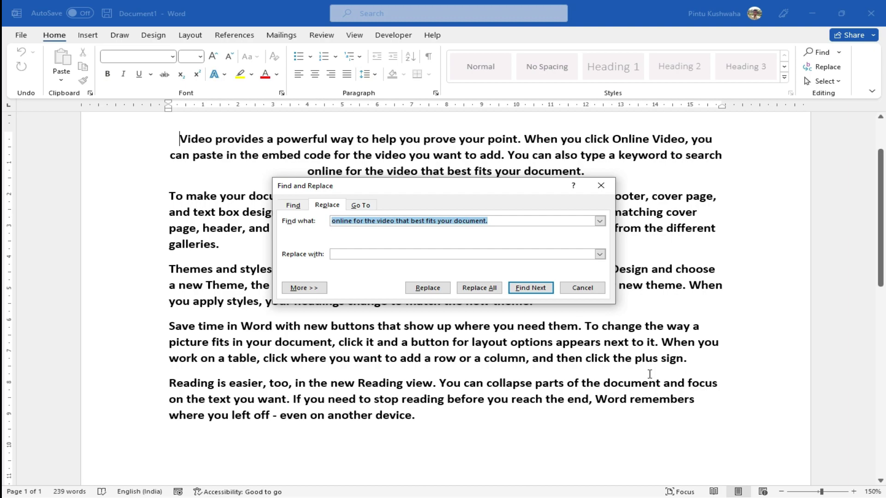
left_click(501, 222)
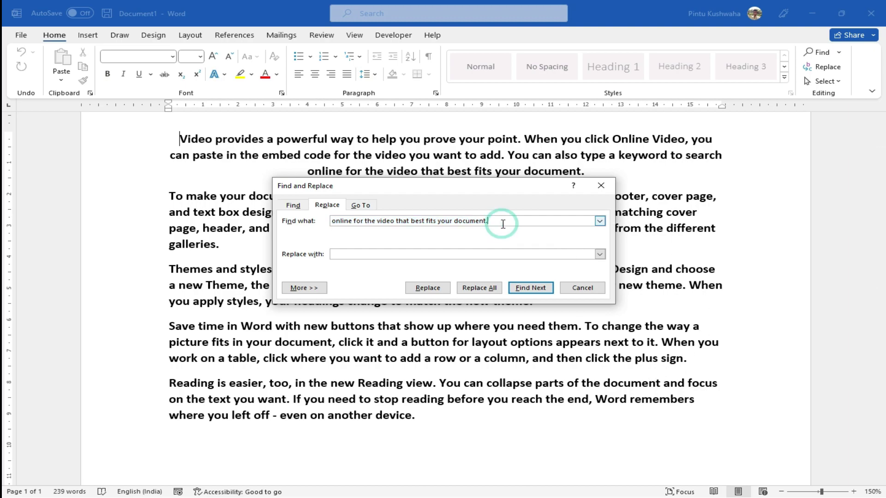
left_click(454, 256)
type("ddd")
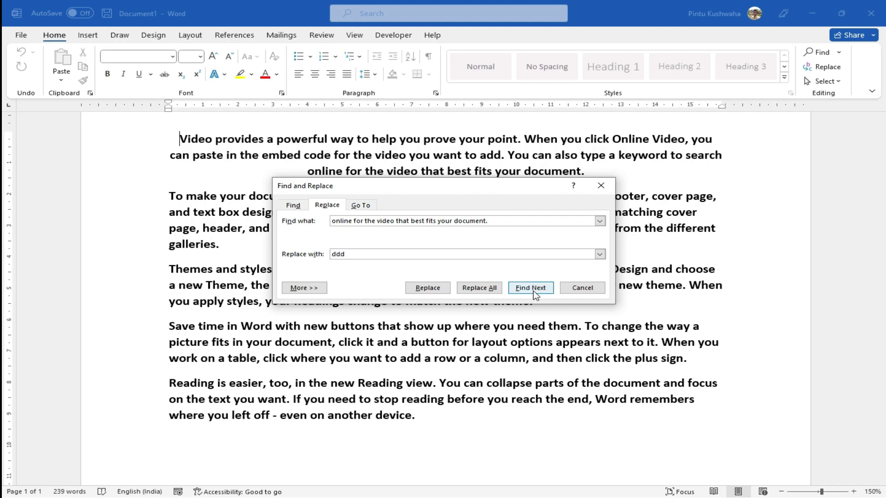
left_click(487, 288)
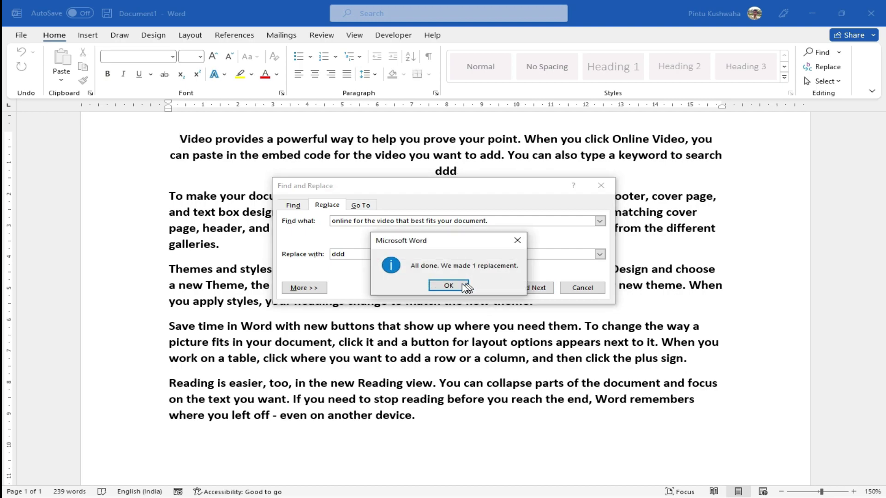
left_click(600, 186)
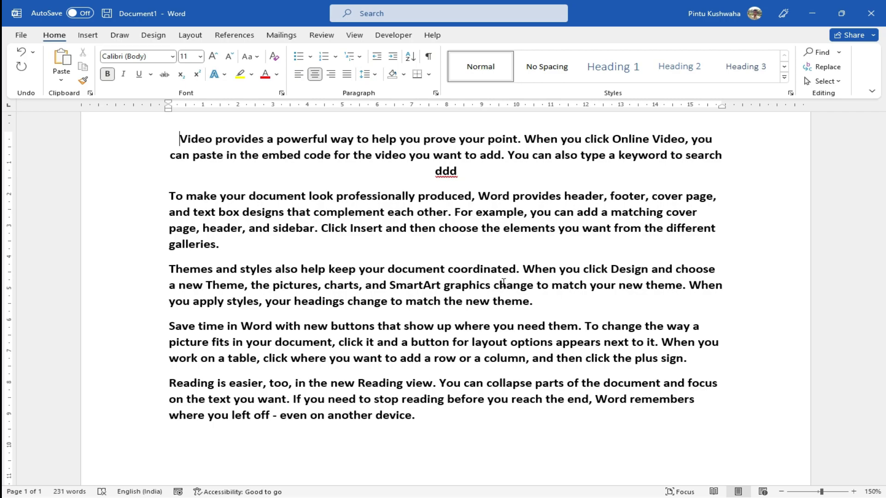
Step: Italicize the text from 'your document look' to 'picture fits in your document' and justify it
left_click_drag(221, 196, 300, 342)
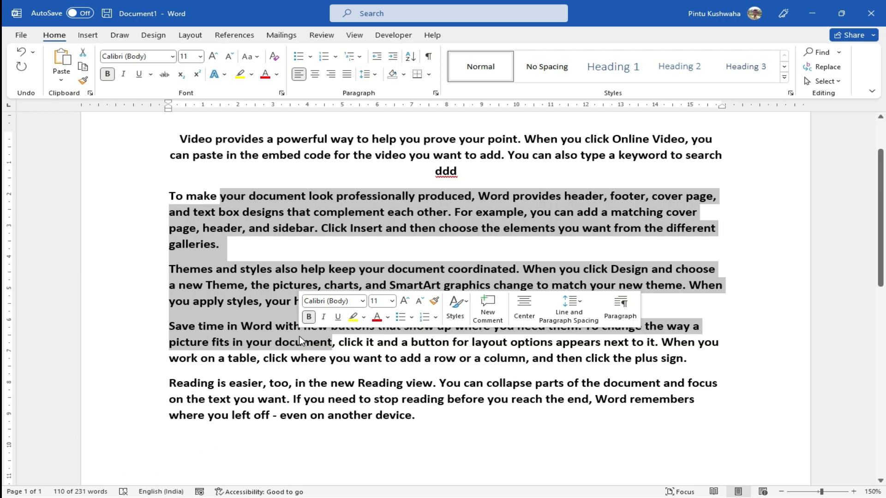
key("ctrl+i")
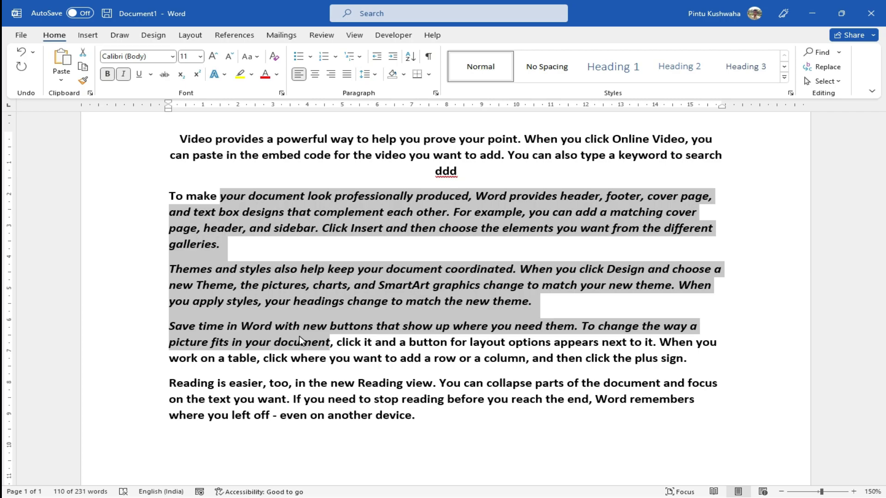
key("ctrl+j")
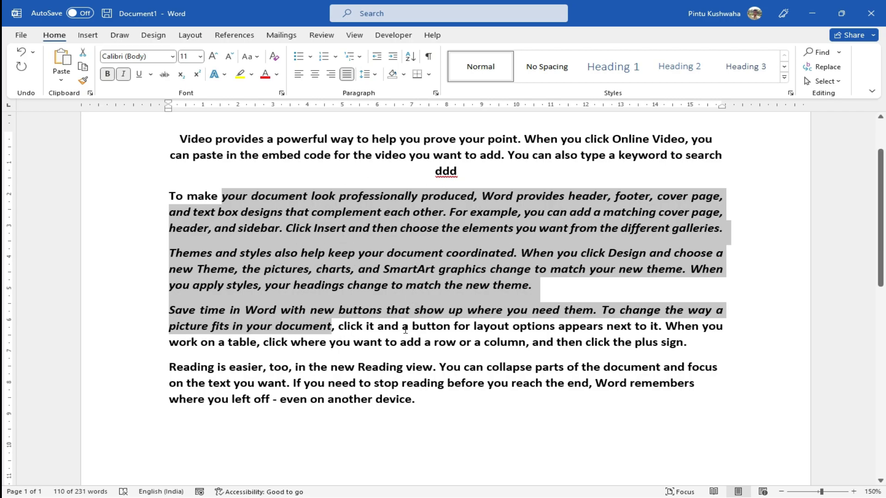
Step: Toggle paragraphs two to four between left and justified, finishing justified, then deselect
key("ctrl+l")
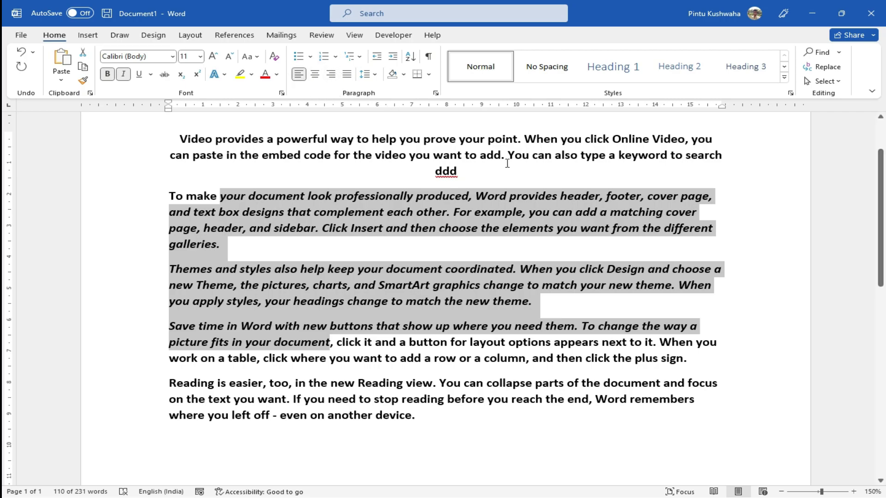
key("ctrl+j")
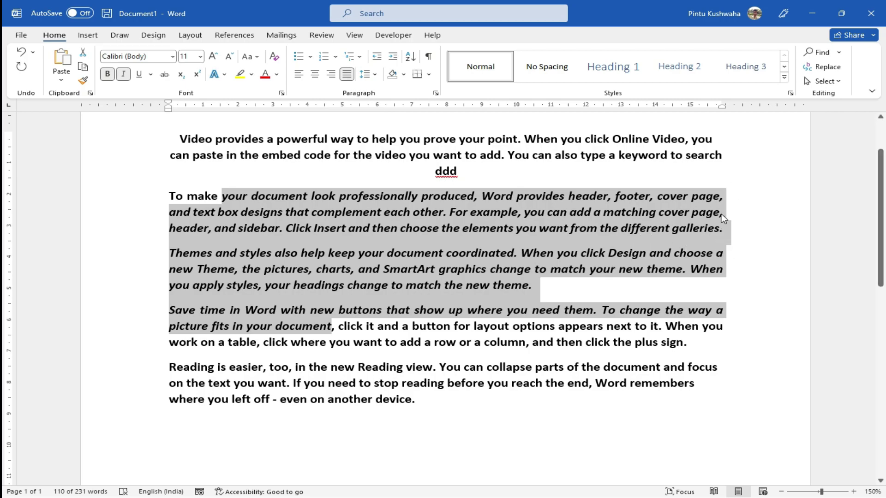
key("ctrl+l")
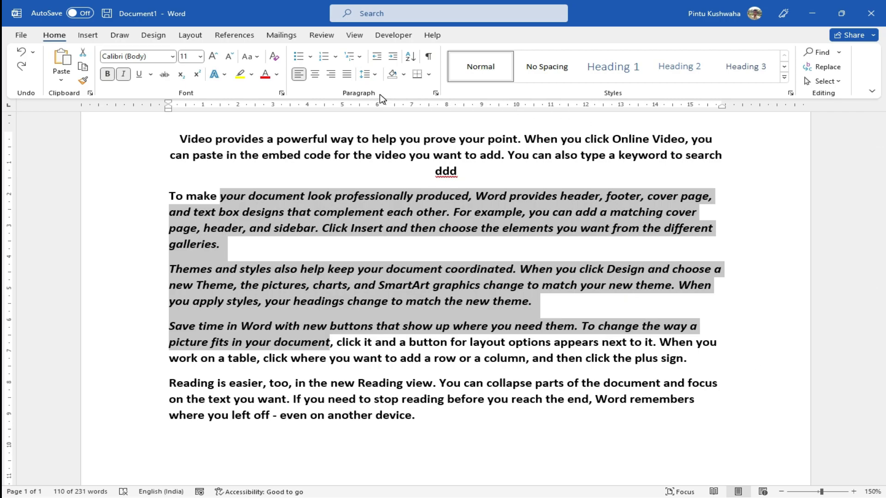
key("ctrl+j")
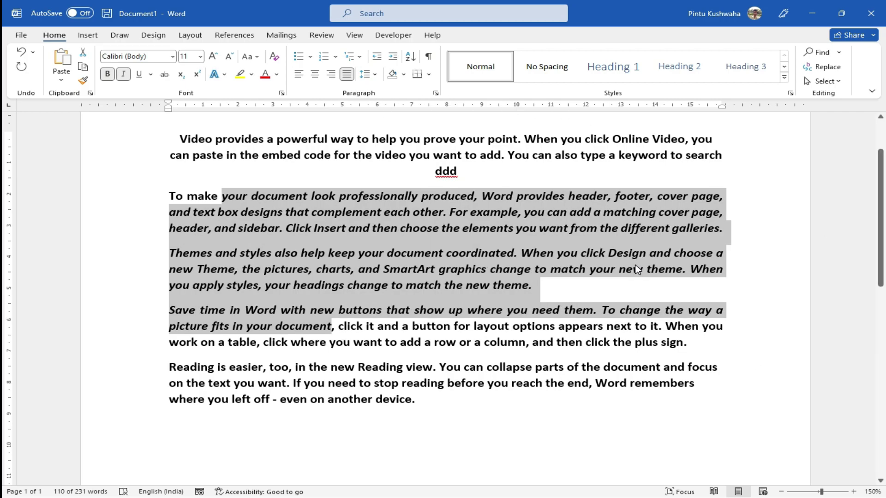
left_click(597, 297)
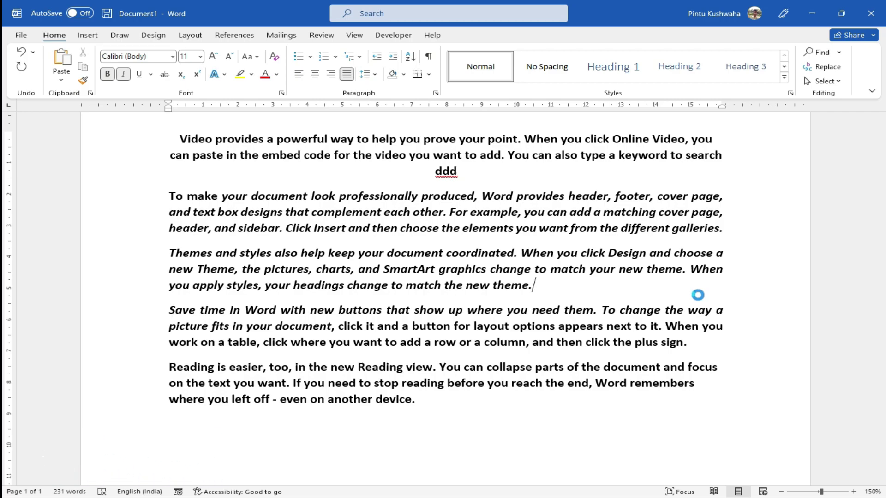
key("ctrl+k")
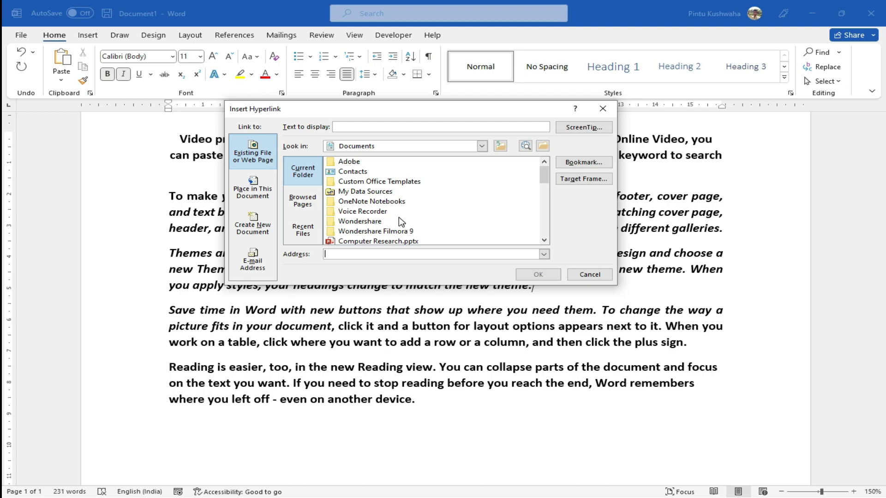
scroll(397, 233, "down", 5)
scroll(395, 233, "up", 5)
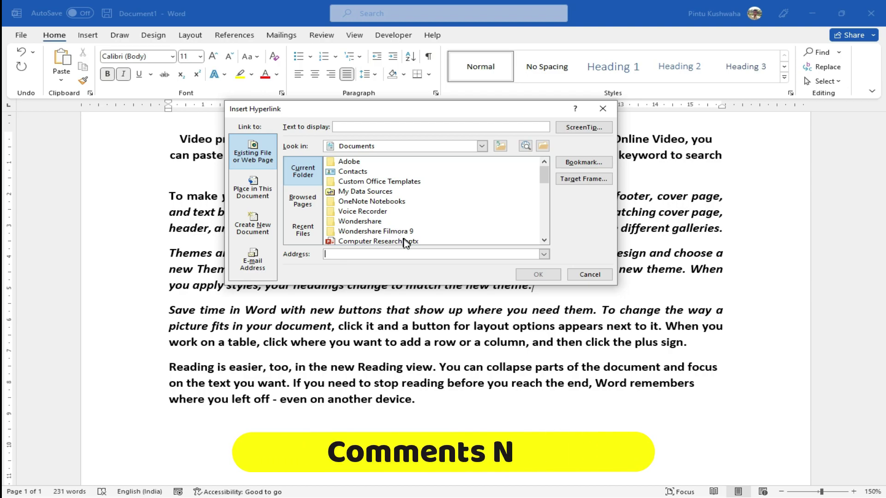
left_click(586, 279)
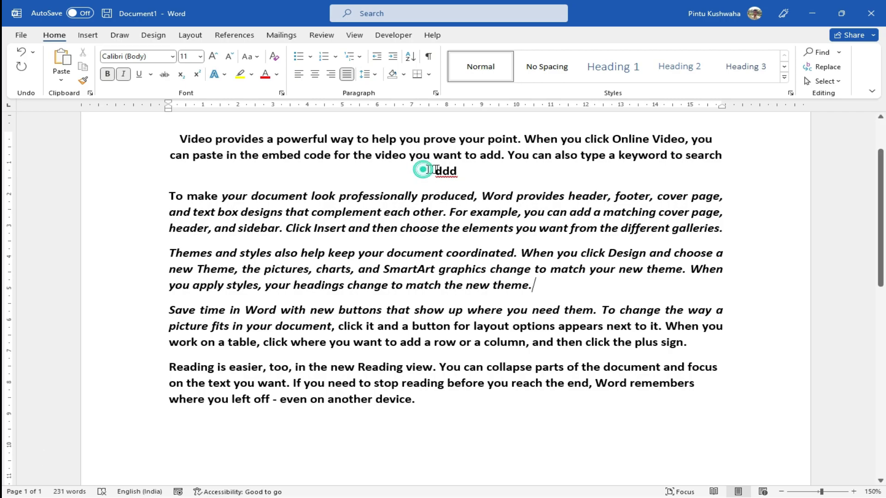
Step: Left-align the bold opening paragraph ending in ddd with Ctrl+L
left_click_drag(434, 172, 463, 188)
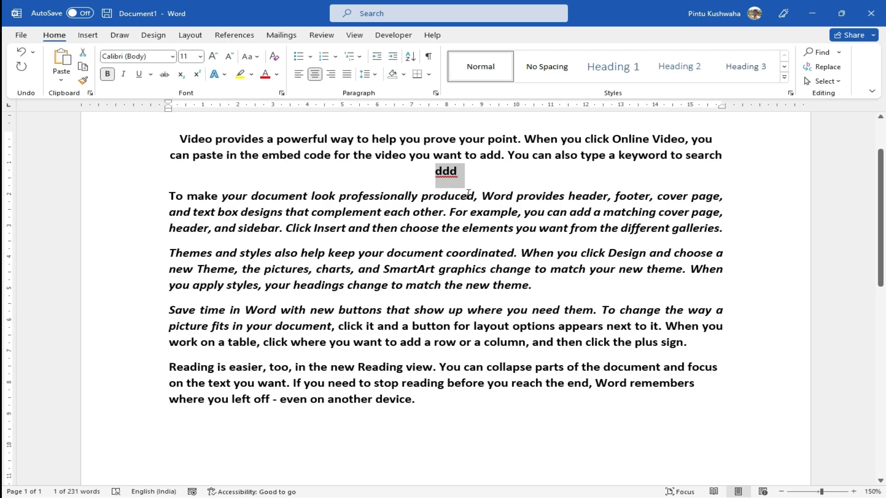
key("ctrl+l")
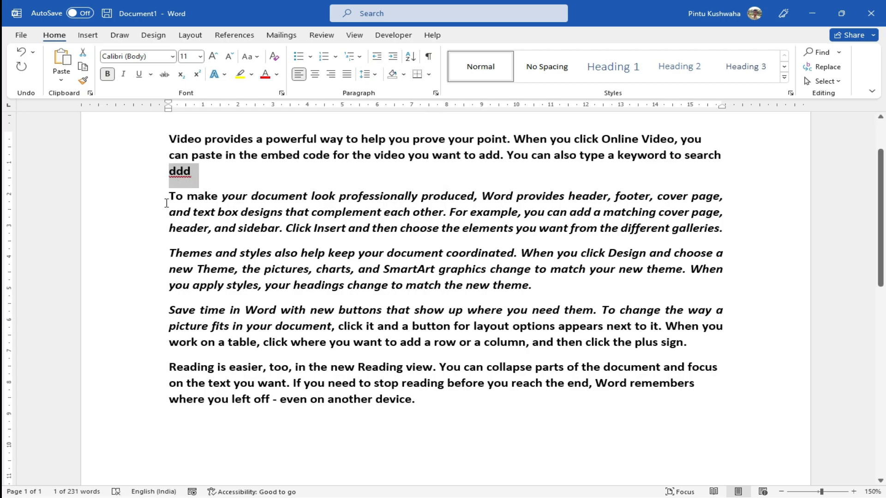
left_click(201, 183)
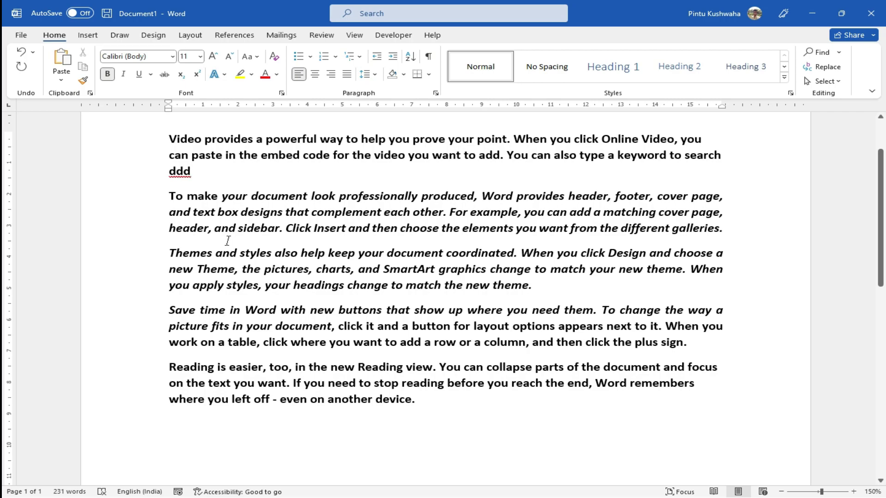
left_click(586, 298)
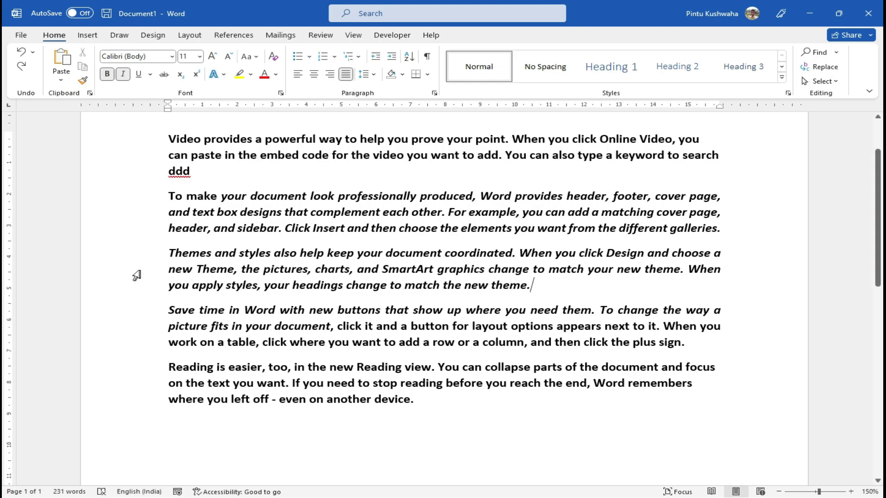
Step: Drag the ruler's left-indent marker to indent the Themes paragraph, then drag it back
left_click_drag(170, 253, 186, 293)
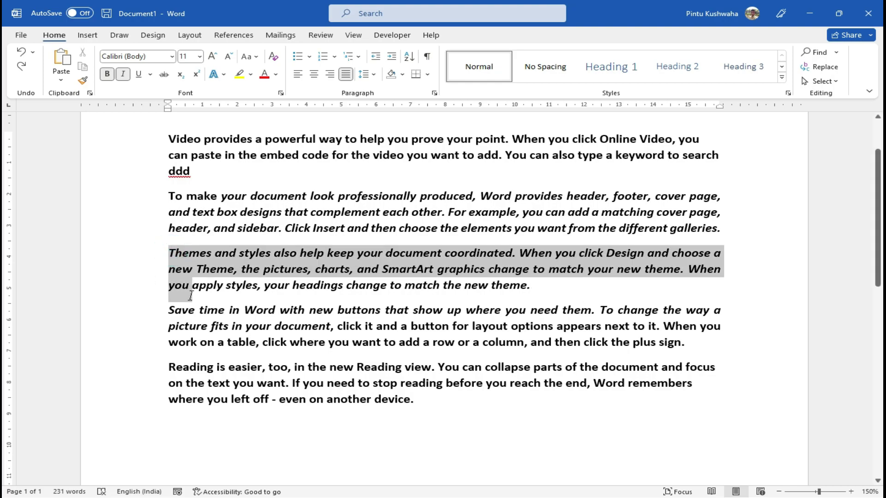
left_click(188, 291)
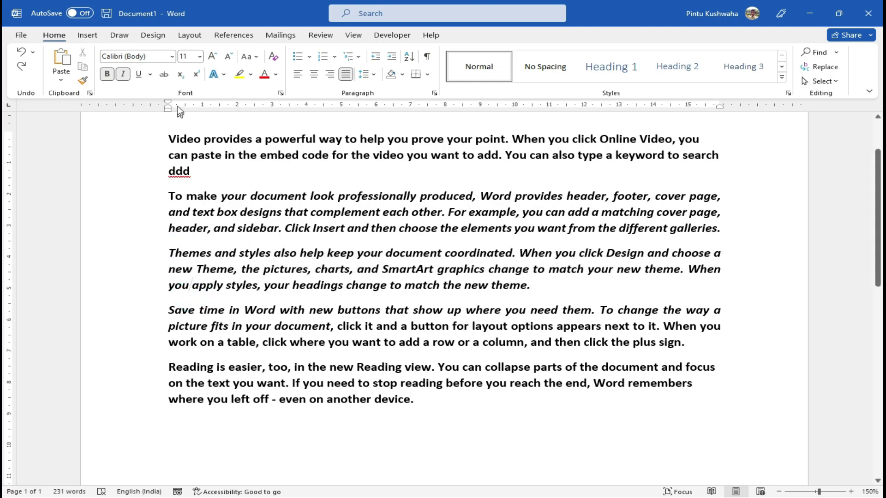
mouse_move(167, 108)
left_mouse_down()
mouse_move(254, 109)
mouse_move(297, 130)
left_mouse_up()
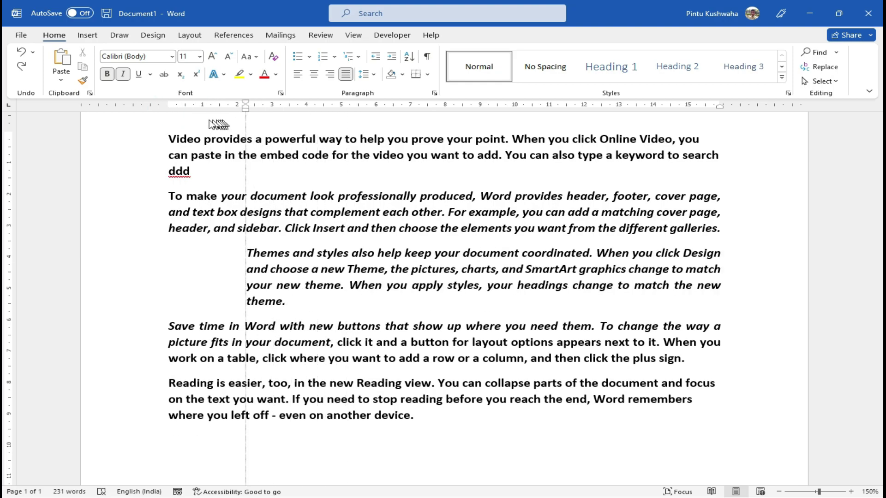
left_click_drag(298, 130, 167, 123)
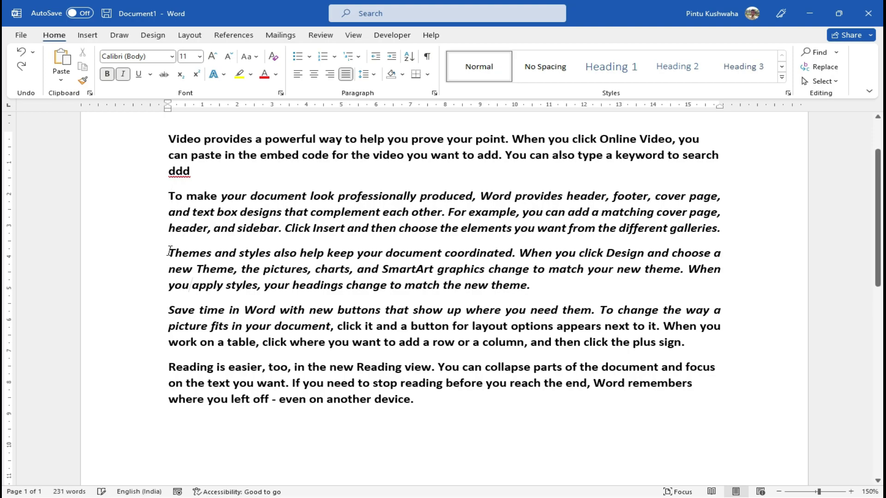
Step: Indent the Themes paragraph three steps with Ctrl+M, then undo the indents
left_click_drag(168, 252, 558, 288)
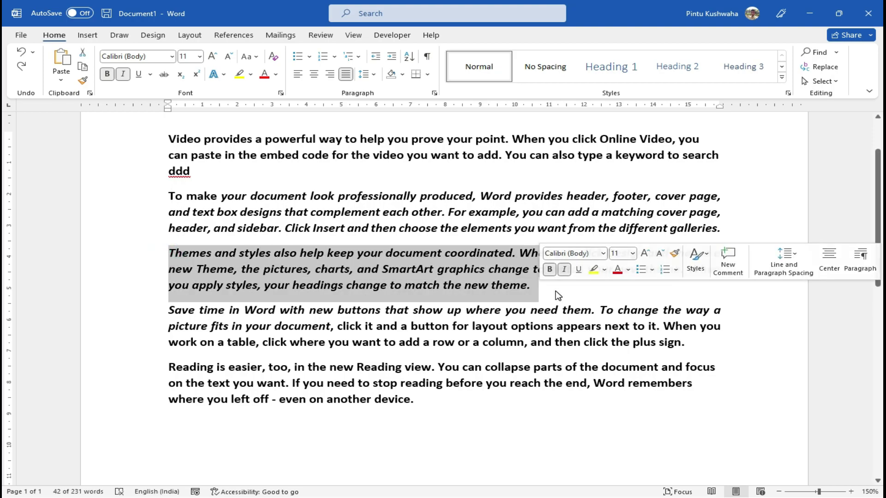
key("ctrl+m")
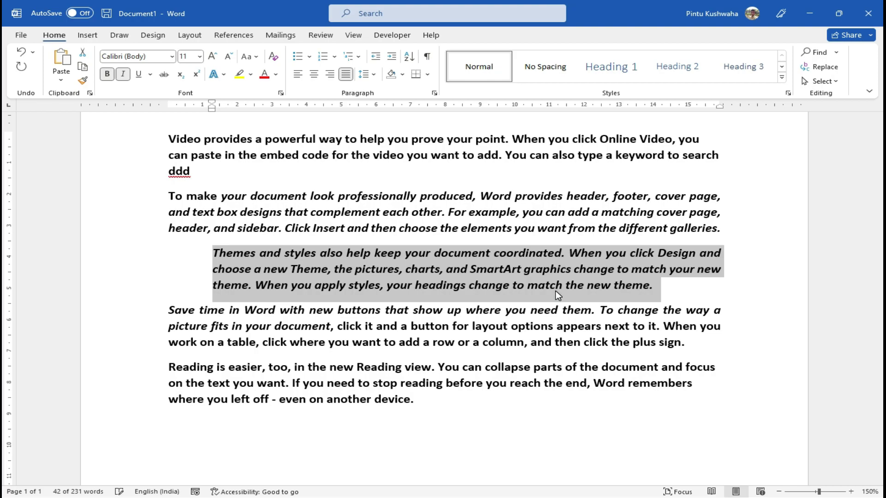
key("ctrl+m")
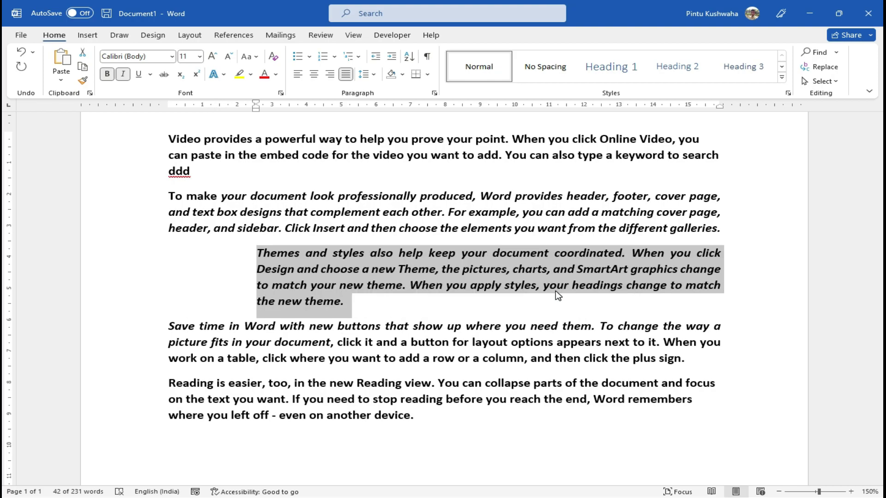
key("ctrl+m")
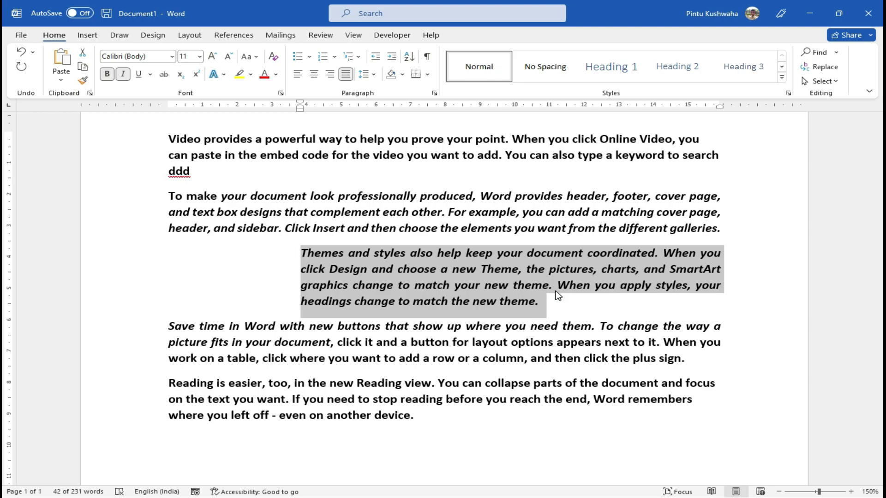
key("ctrl+z")
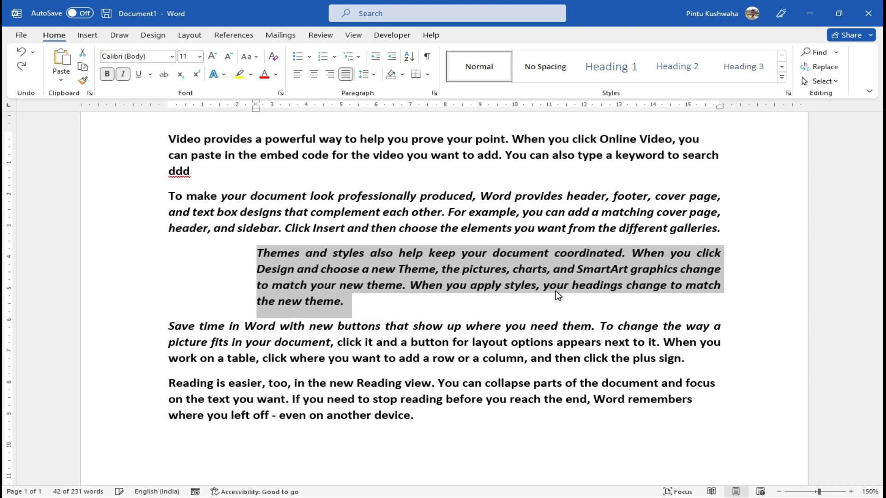
key("ctrl+z")
key("ctrl+z")
key("ctrl+z")
left_click(553, 291)
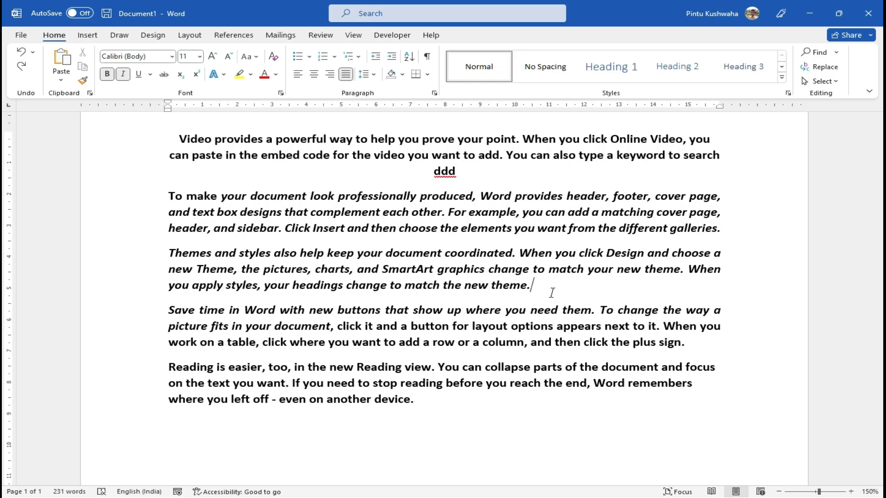
key("ctrl+n")
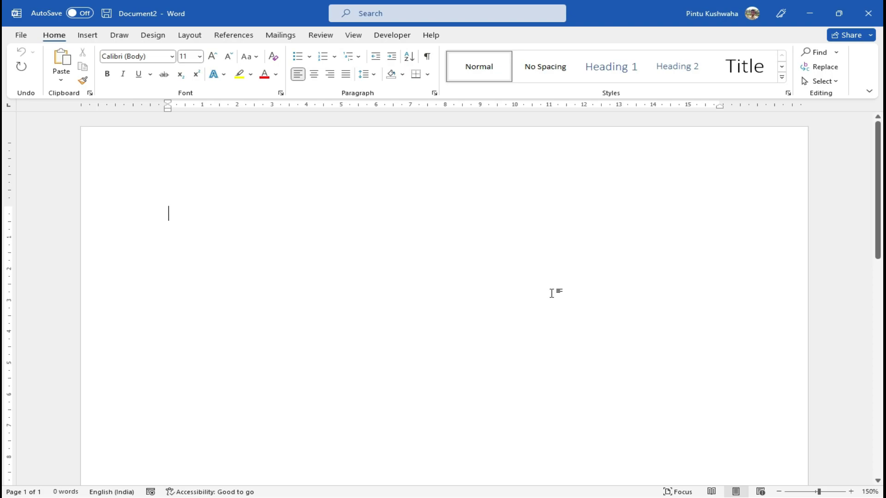
left_click(867, 20)
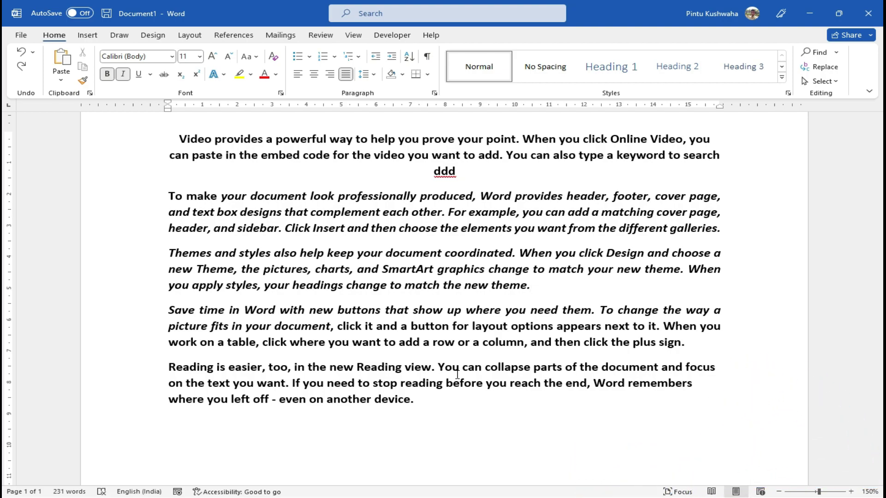
key("ctrl+o")
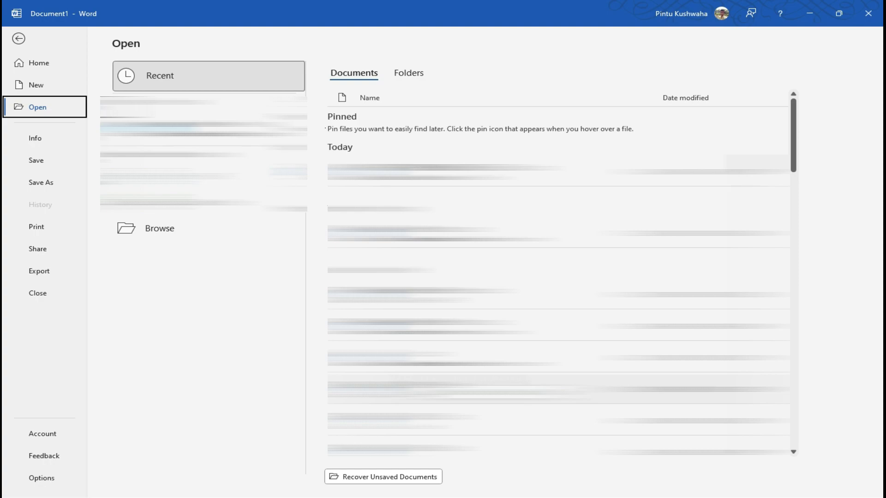
key("Escape")
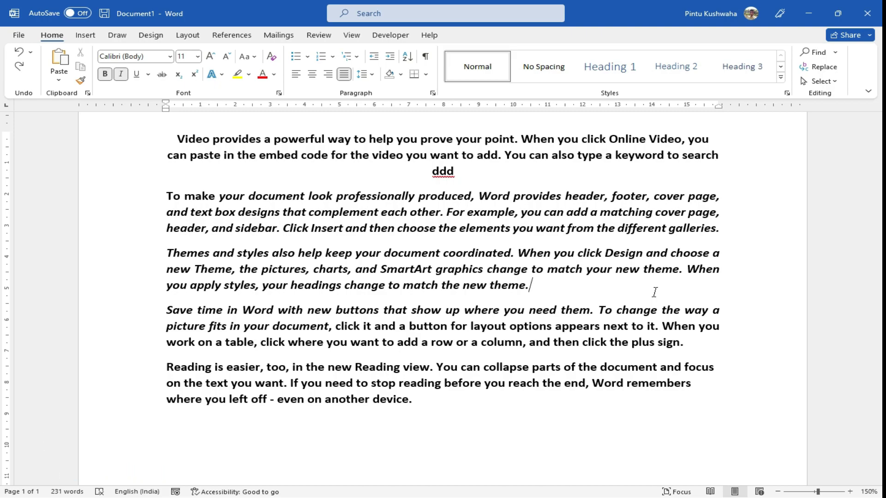
key("ctrl+p")
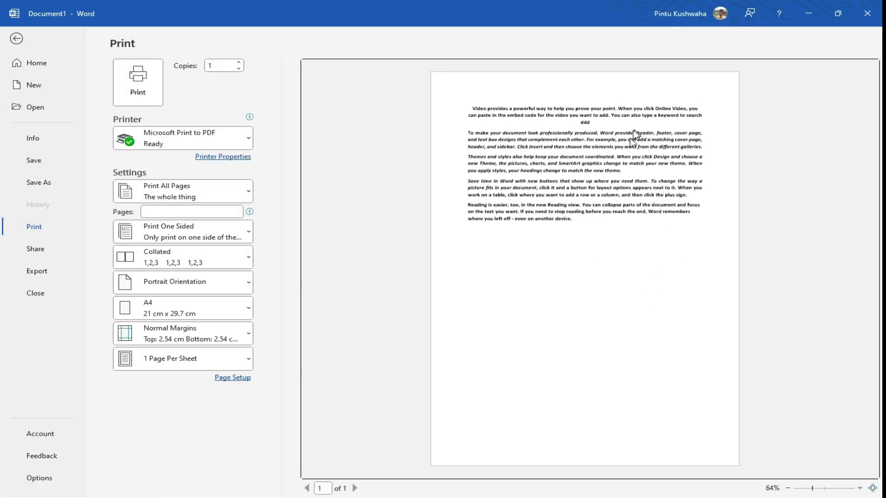
left_click(16, 38)
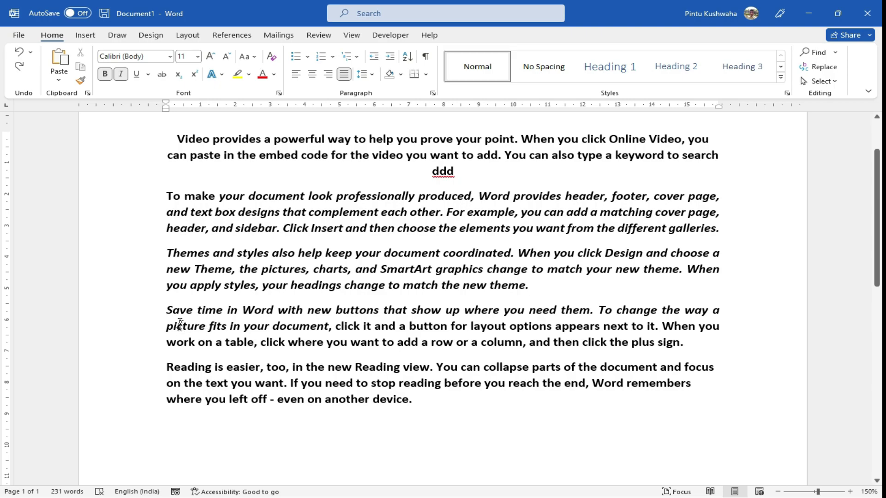
Step: Left-align the 'Save time in Word' paragraph instead of justified
left_click_drag(167, 310, 690, 343)
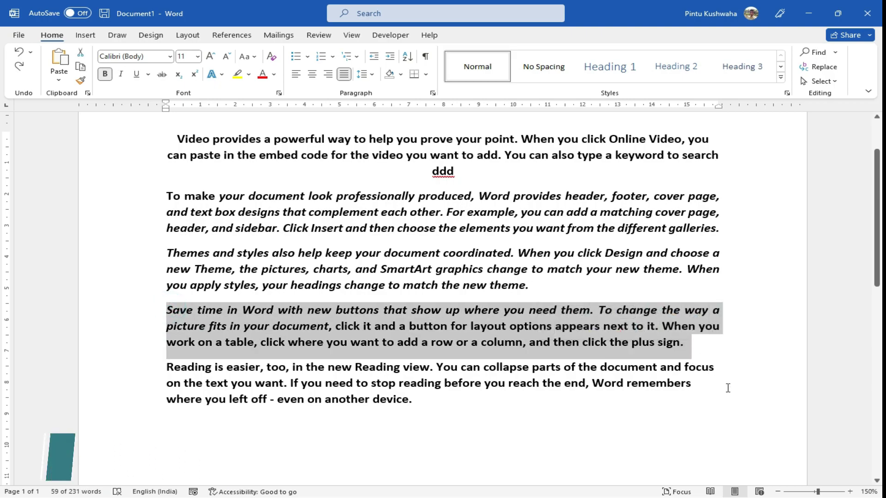
key("ctrl+q")
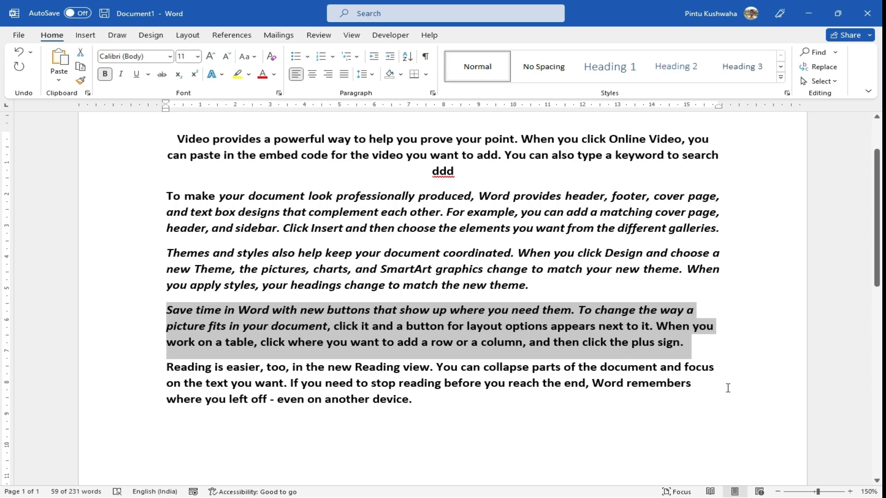
left_click(322, 331)
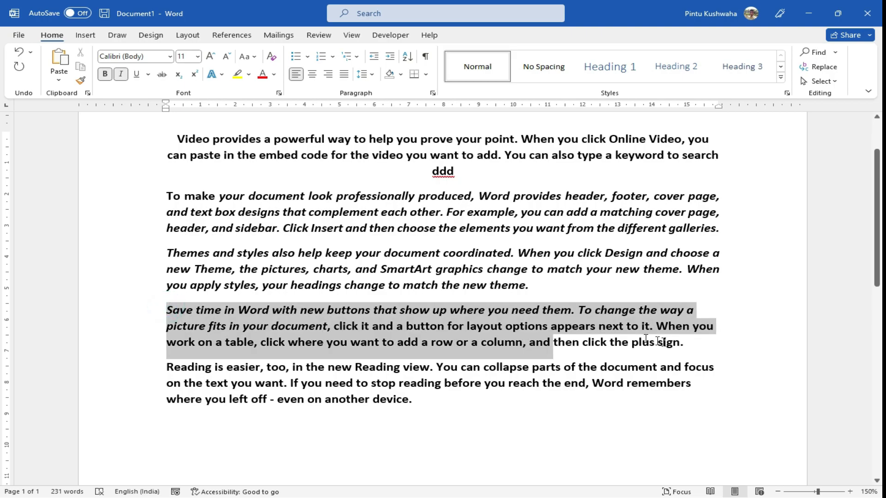
left_click_drag(167, 308, 687, 344)
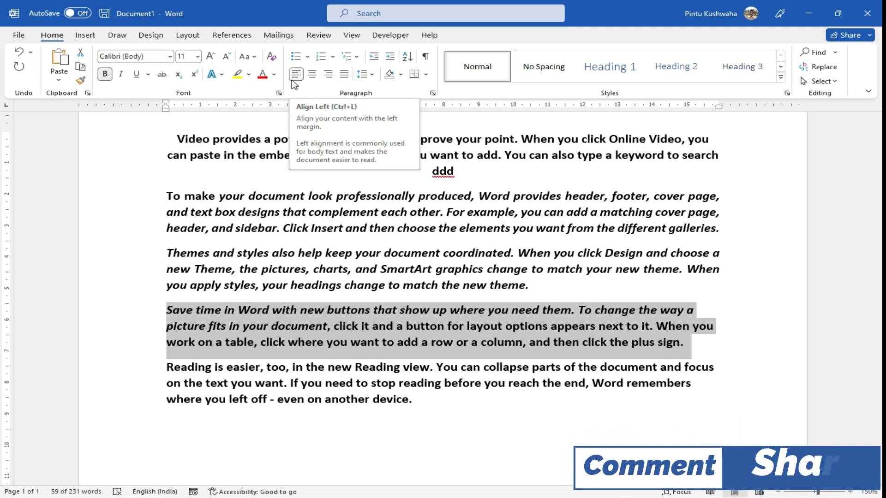
left_click(394, 312)
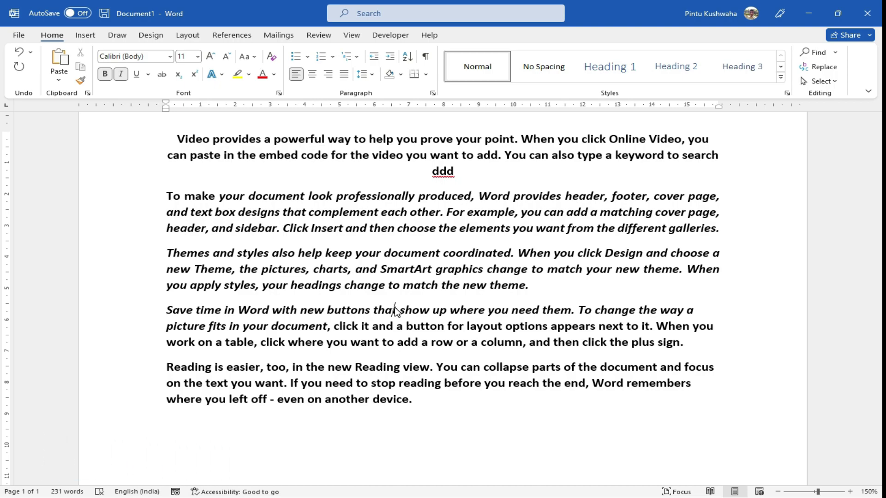
Step: Right-align the 'Themes and styles' paragraph so its lines end flush at the right margin
mouse_move(167, 252)
left_mouse_down()
mouse_move(458, 275)
mouse_move(549, 295)
left_mouse_up()
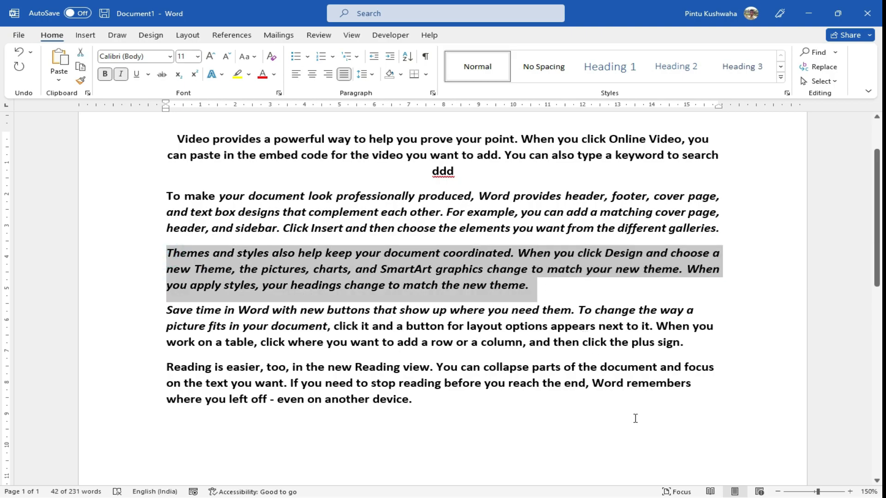
key("ctrl+r")
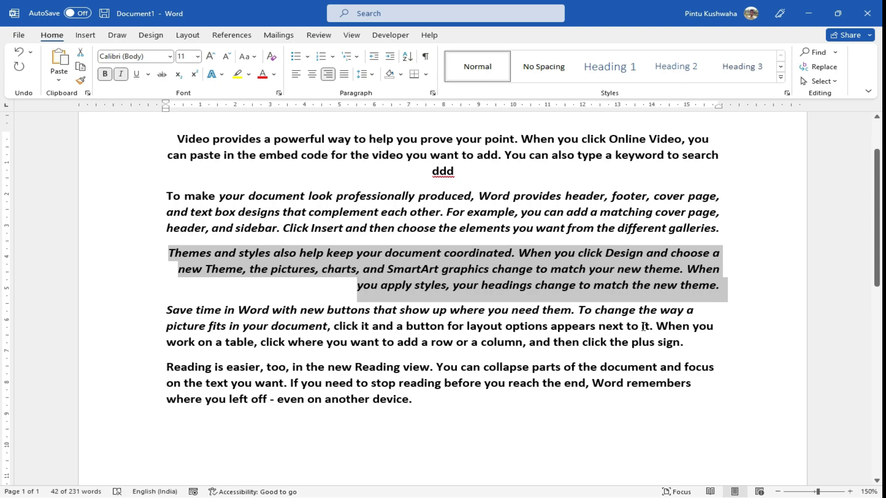
left_click(602, 330)
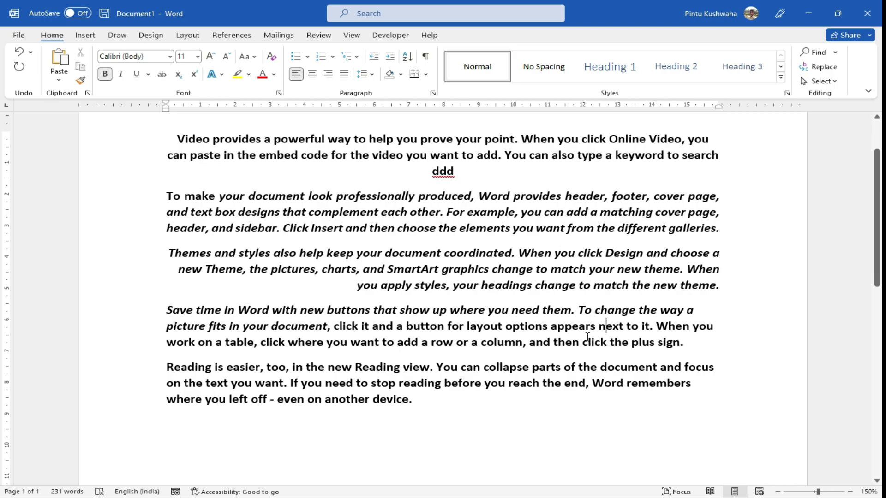
key("ctrl+s")
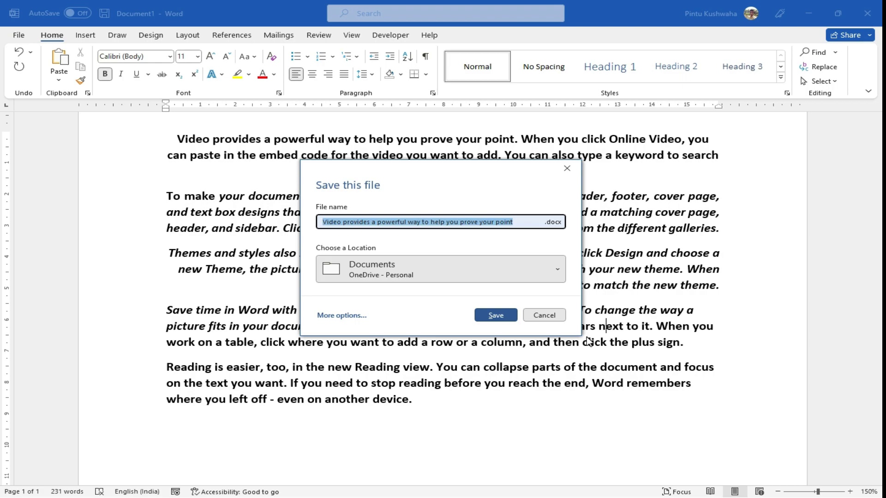
key("Escape")
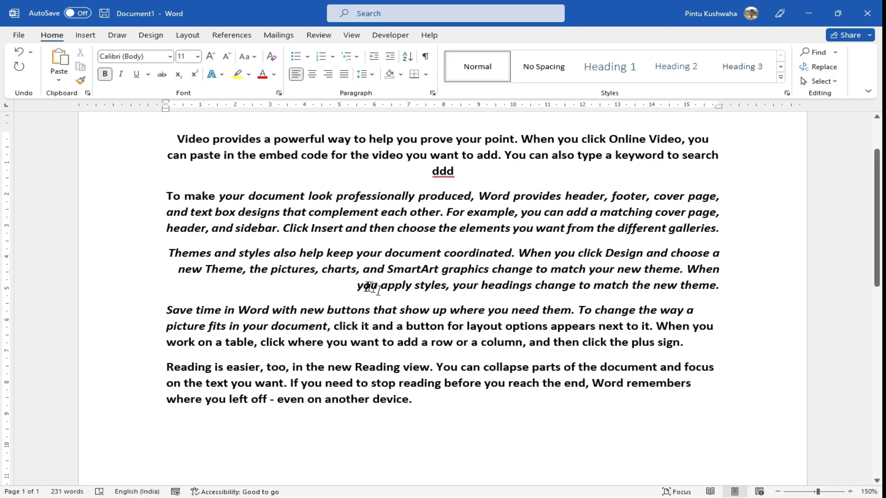
Step: Add two levels of hanging indent to the Themes paragraph's last line, then remove both
left_click(353, 286)
left_click_drag(353, 286, 735, 292)
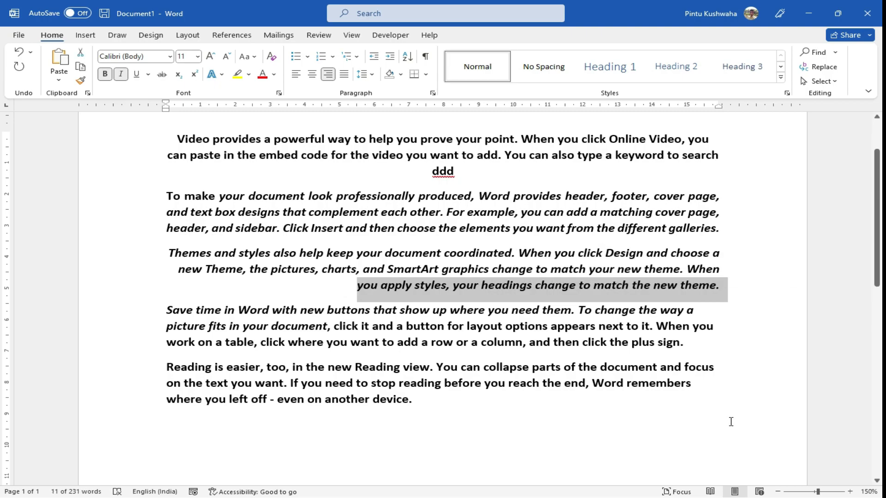
key("ctrl+t")
key("ctrl+t")
key("ctrl+t")
key("ctrl+t")
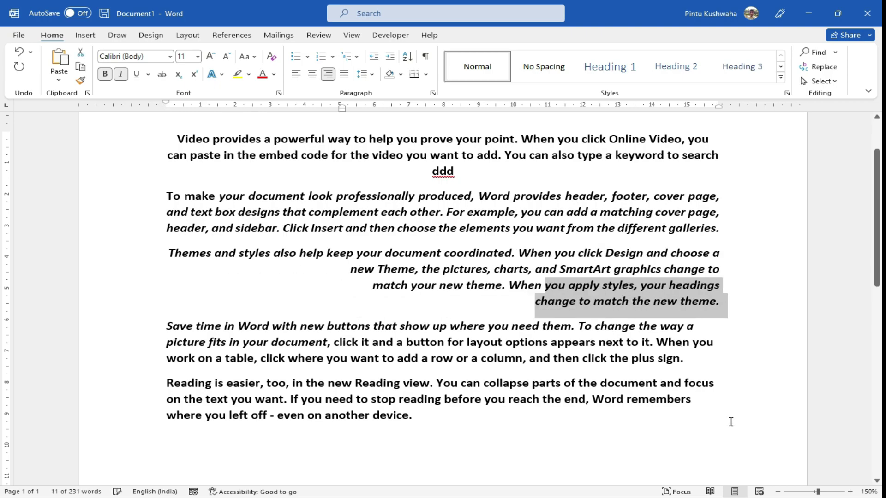
key("ctrl+t")
key("ctrl+t")
key("ctrl+t")
key("ctrl+t")
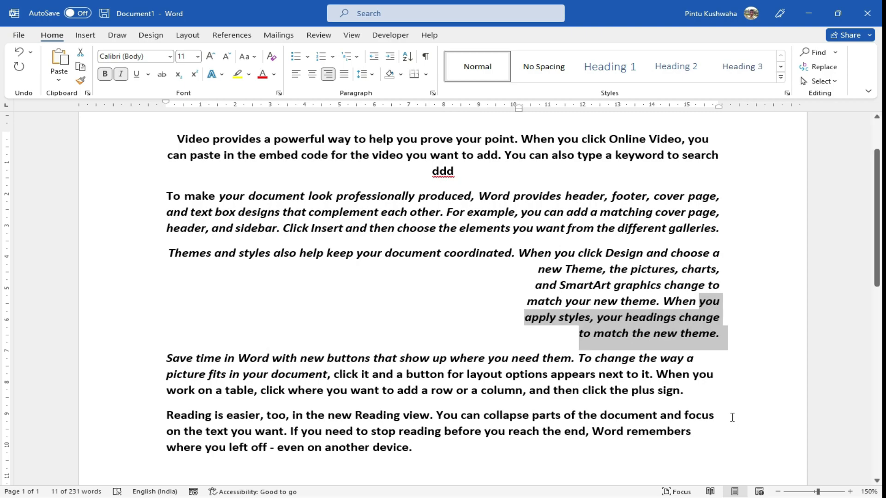
key("ctrl+shift+t")
key("ctrl+shift+t")
key("ctrl+shift+t")
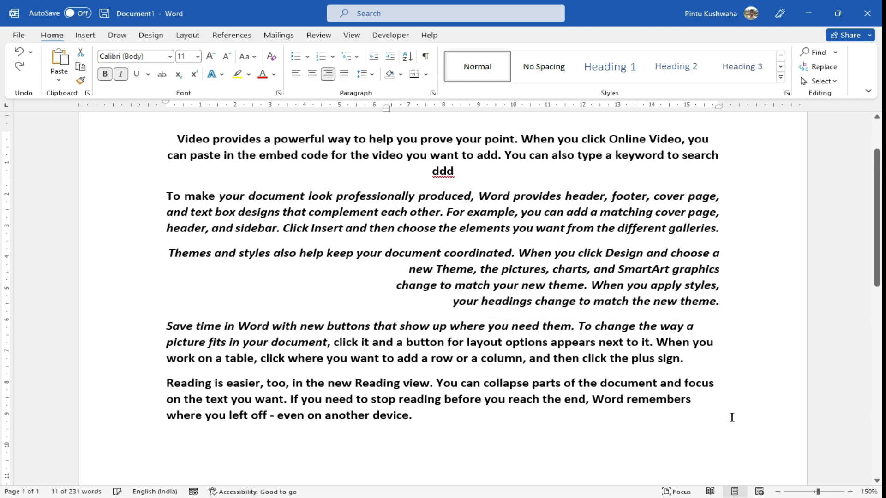
key("ctrl+shift+t")
key("ctrl+shift+t")
key("ctrl+shift+t")
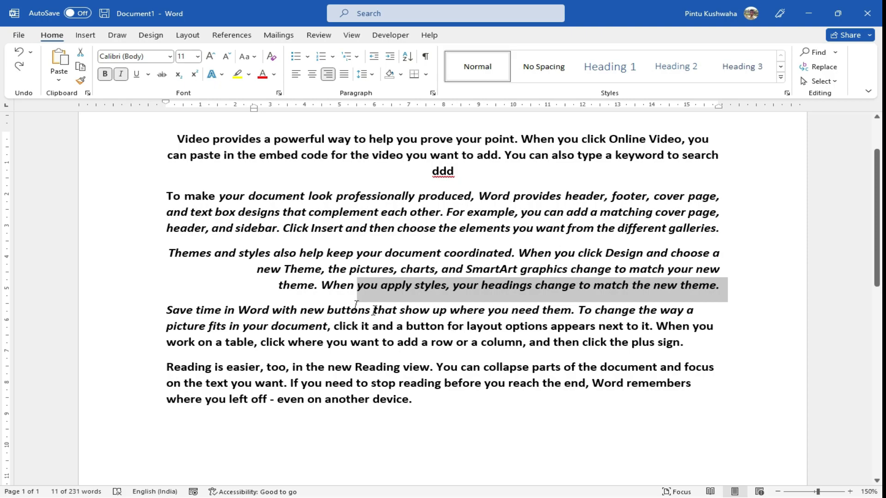
left_click(274, 283)
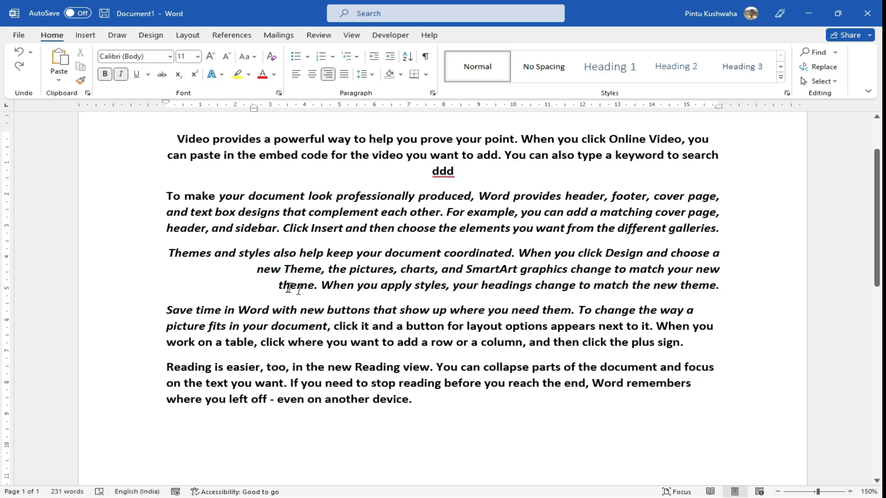
left_click(86, 35)
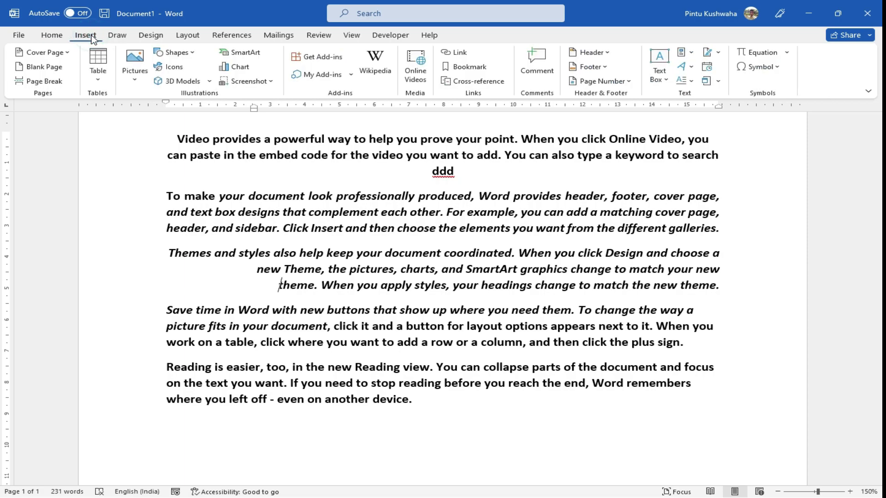
Step: On the Layout tab, set the Themes paragraph's left indent to 0.3 cm
left_click(117, 35)
left_click(159, 36)
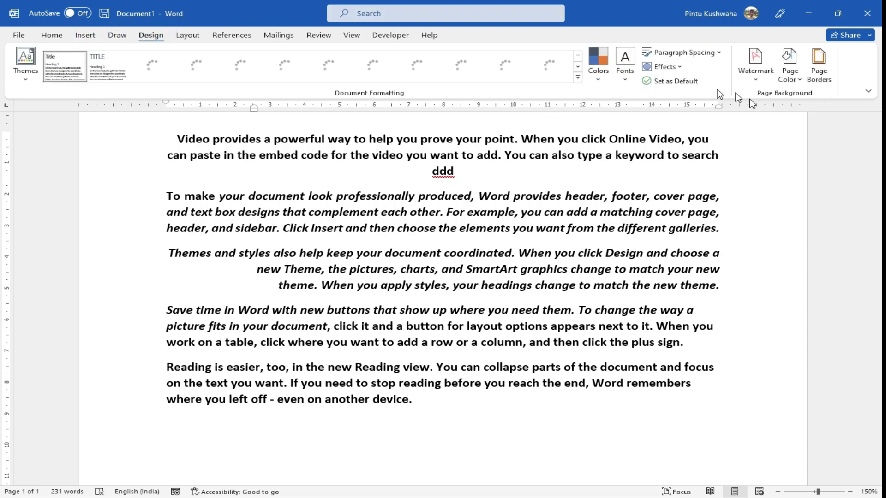
left_click(180, 36)
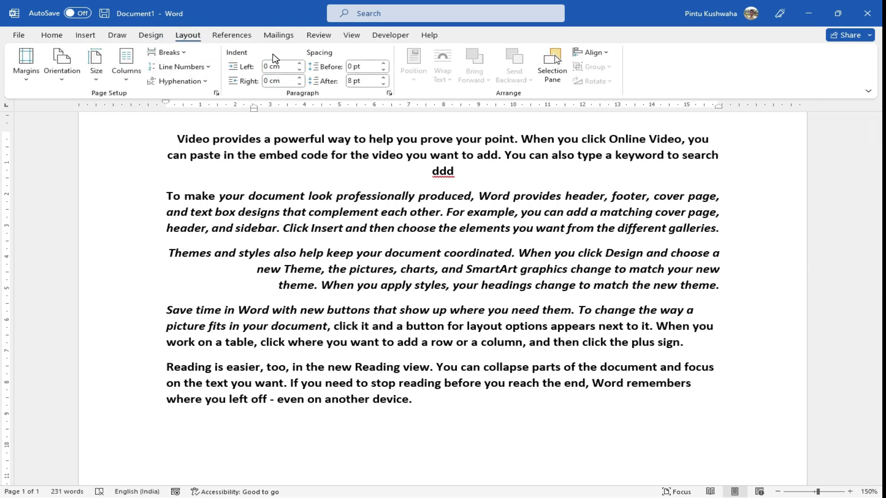
left_click(278, 283)
left_click_drag(356, 281, 720, 285)
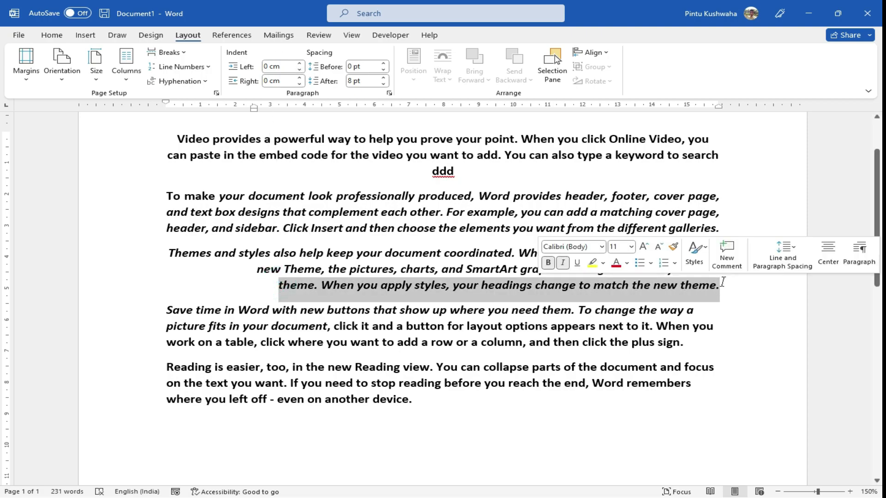
left_click(300, 64)
left_click(300, 64)
left_click(300, 64)
left_click(300, 63)
left_click(300, 64)
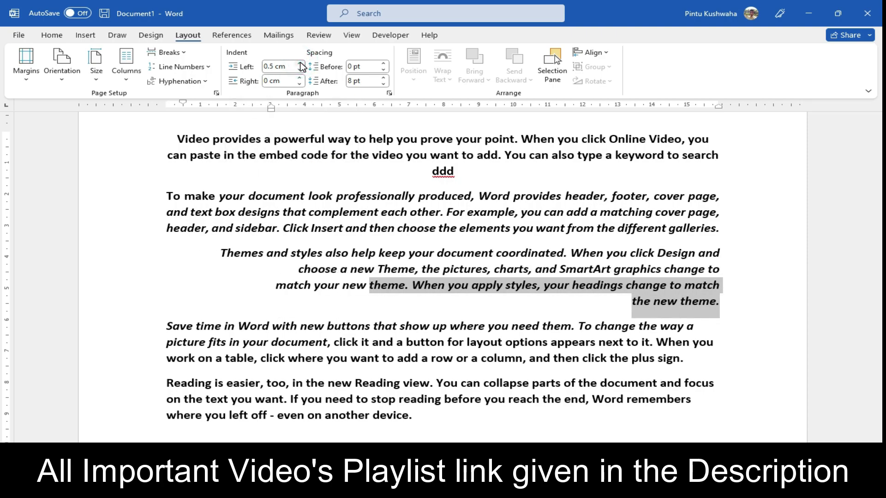
left_click(300, 63)
left_click(300, 64)
left_click(300, 64)
left_click(300, 64)
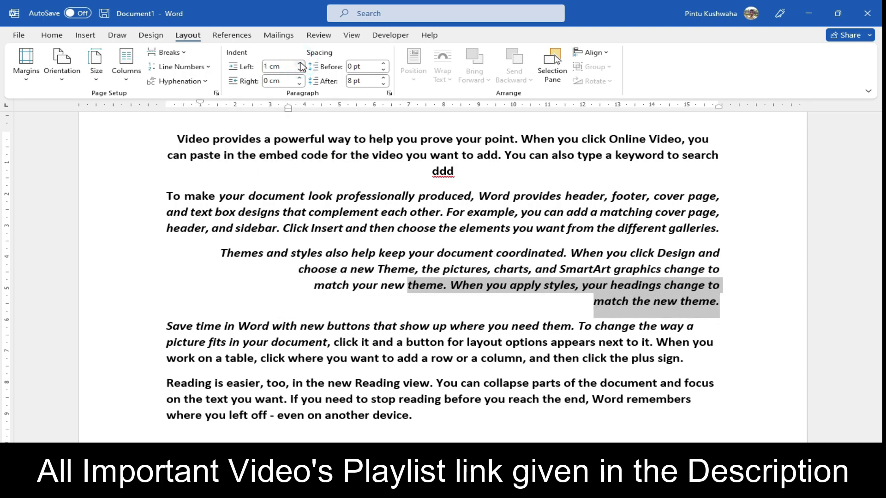
left_click(299, 72)
left_click(300, 72)
left_click(299, 72)
left_click(300, 72)
left_click(300, 72)
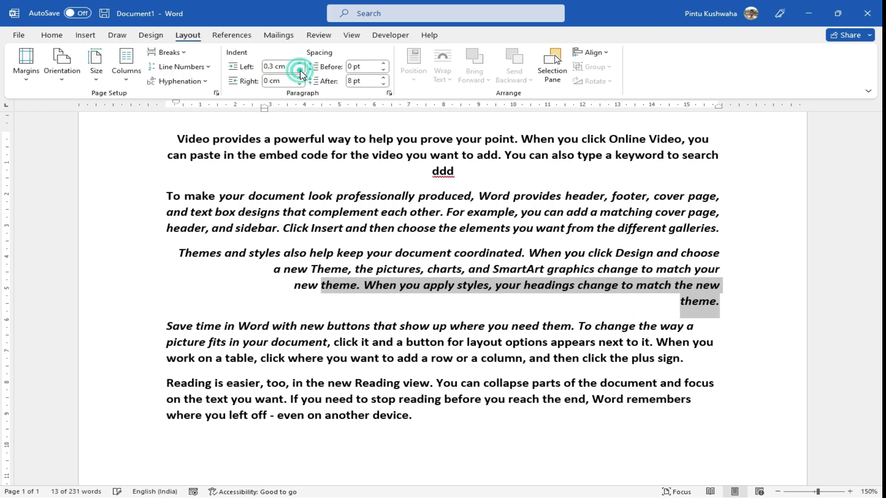
left_click(300, 72)
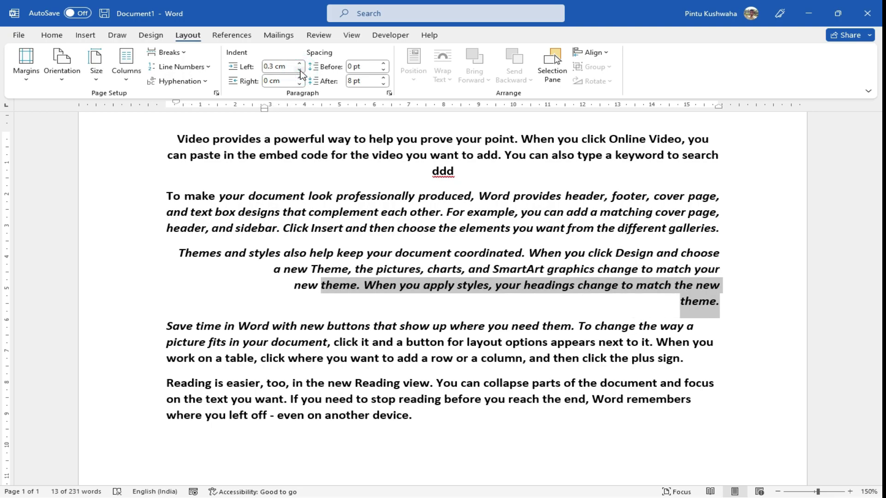
Step: Adjust the Themes paragraph's Spacing Before until it reads 6 pt
left_click(383, 65)
left_click(382, 65)
left_click(382, 65)
left_click(383, 64)
left_click(383, 65)
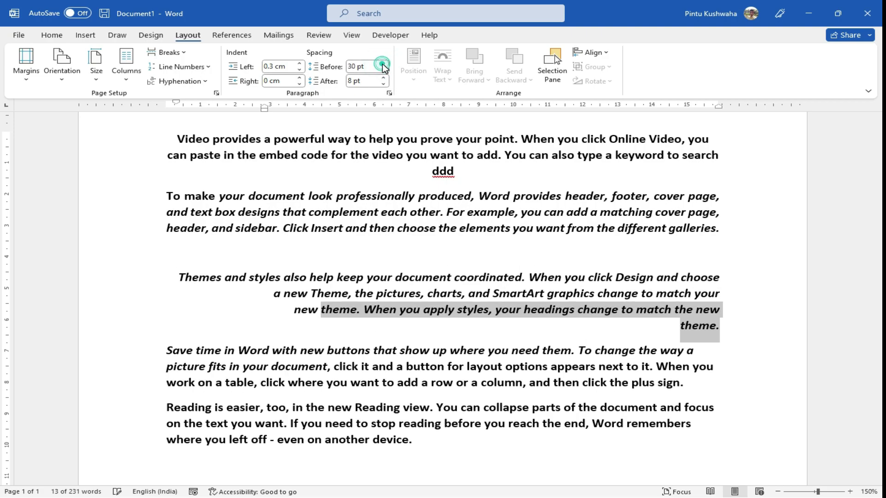
left_click(382, 65)
left_click(383, 65)
left_click(383, 64)
left_click(383, 65)
left_click(382, 65)
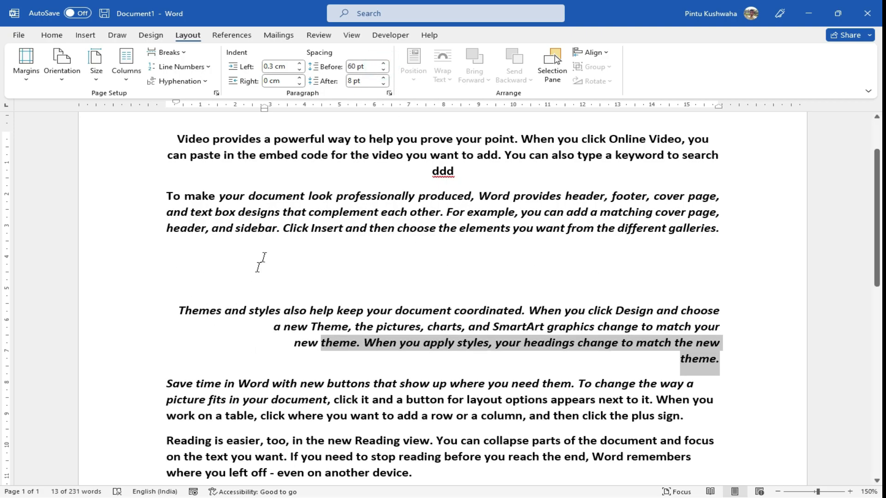
left_click(384, 71)
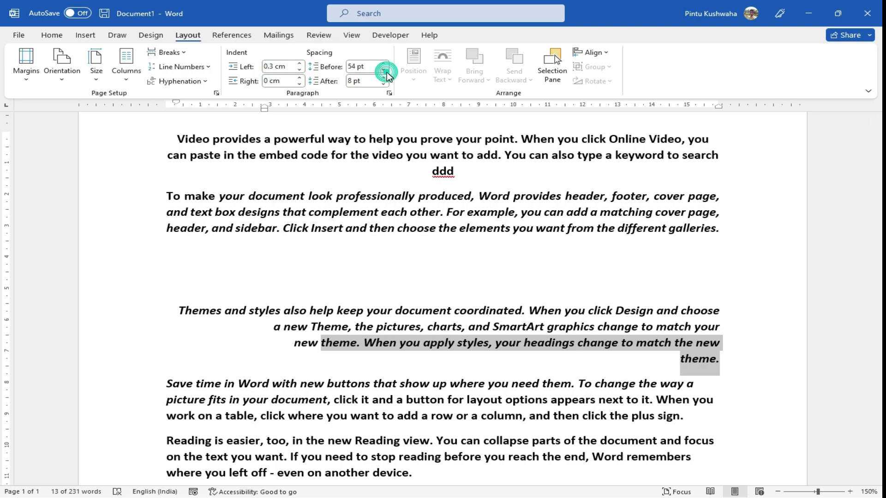
left_click(384, 71)
left_click(385, 72)
left_click(384, 72)
left_click(385, 72)
left_click(385, 71)
left_click(384, 72)
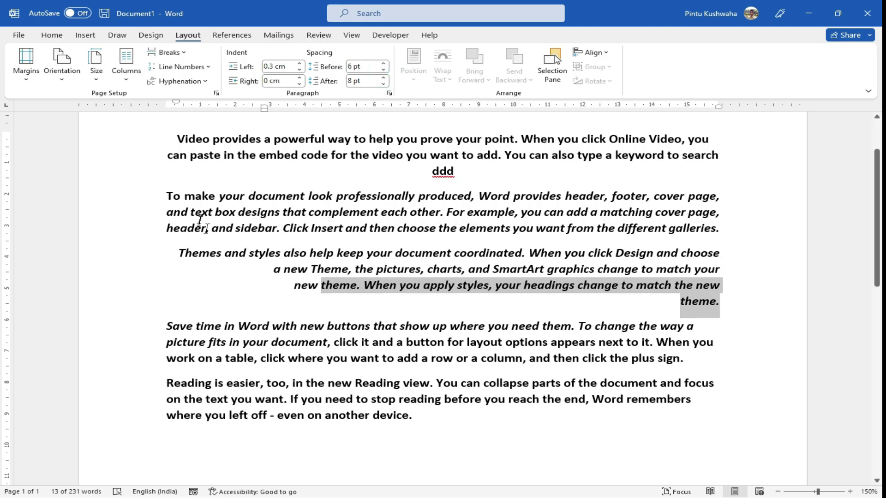
left_click(620, 301)
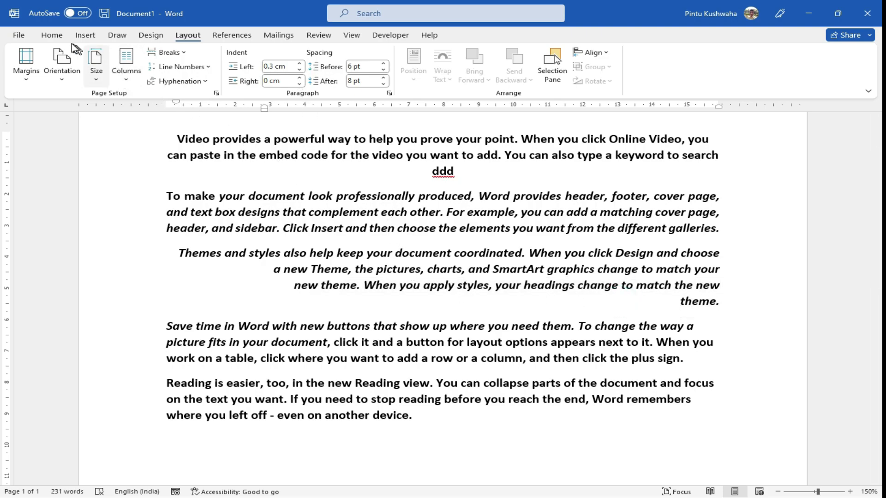
Step: Underline the whole bold italic Themes and styles paragraph with Ctrl+U
left_click(56, 39)
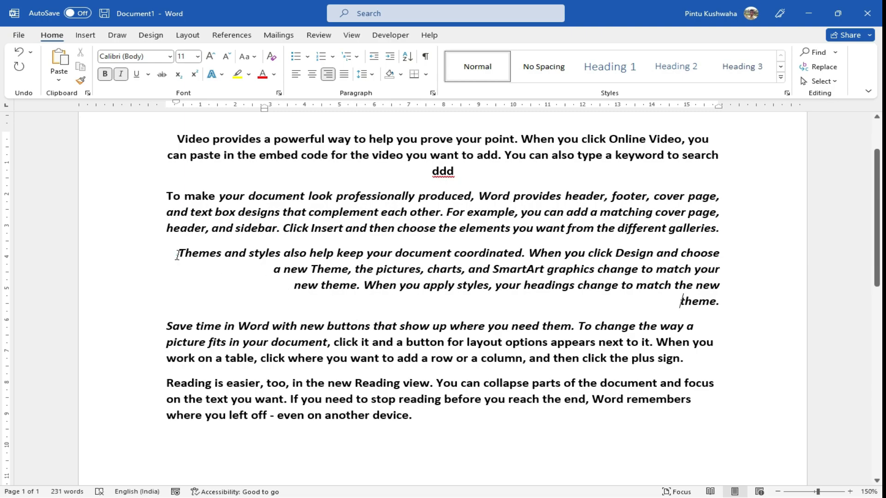
left_click_drag(182, 261, 230, 309)
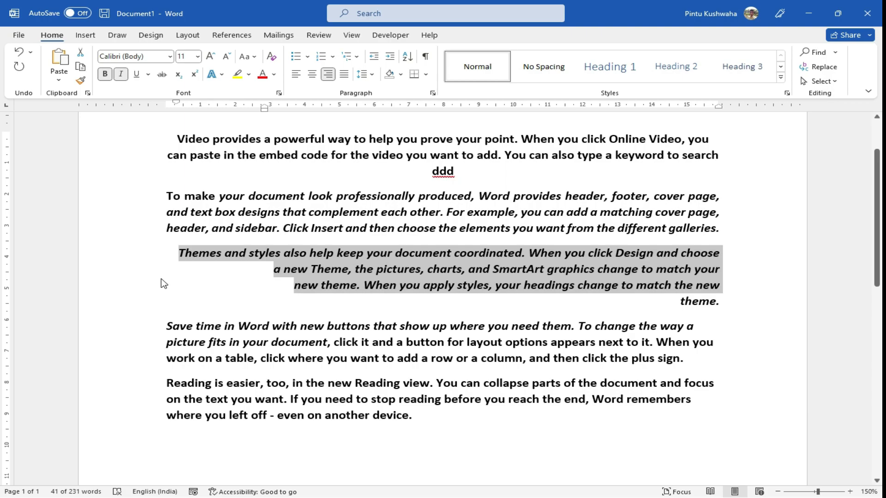
key("ctrl+u")
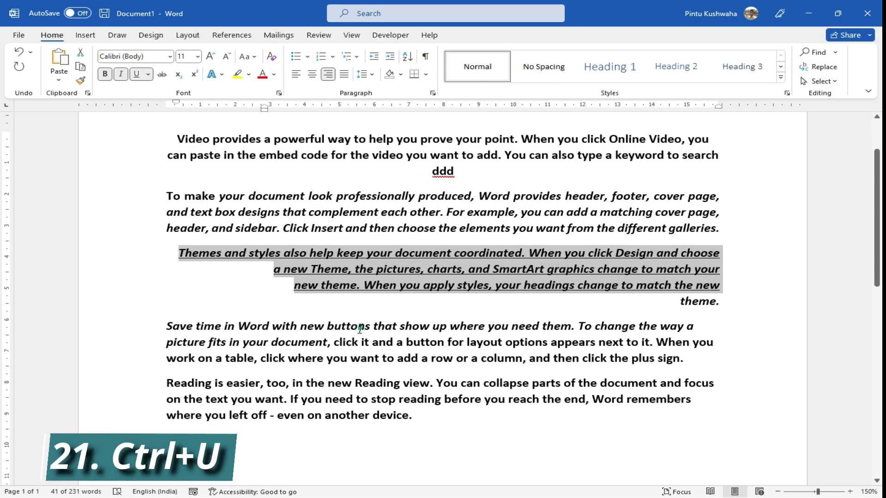
left_click(359, 330)
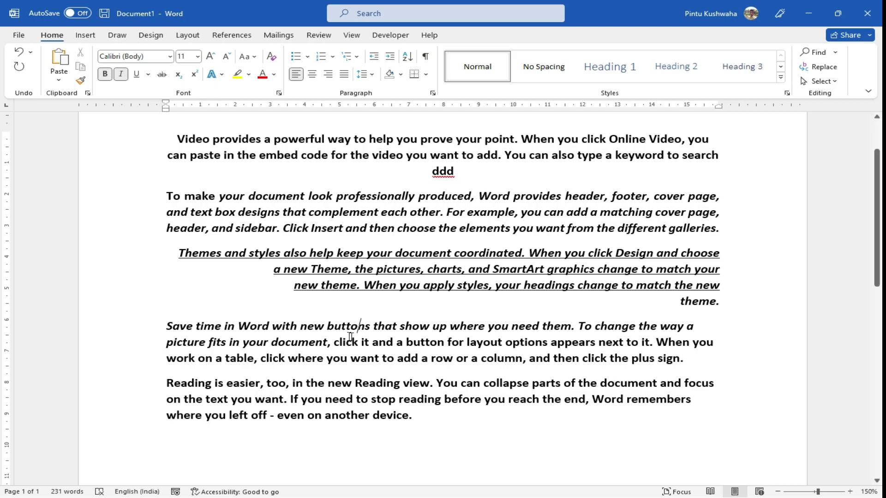
Step: Paste a copy of the 'Save time in Word' paragraph at the document's end
left_click(205, 342)
mouse_move(167, 325)
left_mouse_down()
mouse_move(535, 349)
mouse_move(691, 374)
left_mouse_up()
key("ctrl+c")
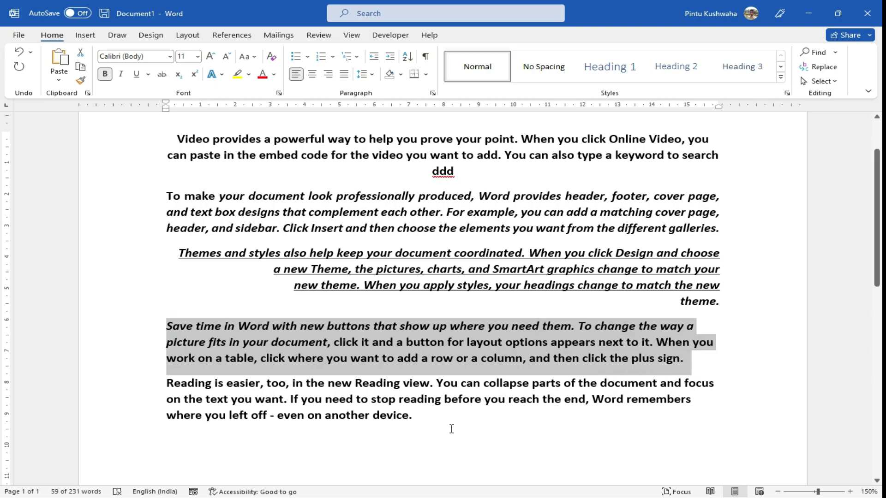
left_click(323, 454)
scroll(277, 424, "down", 1)
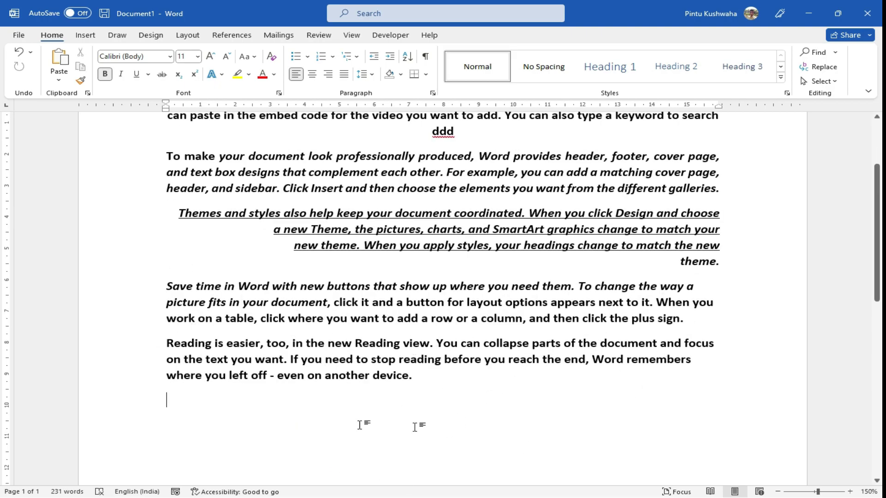
key("ctrl+v")
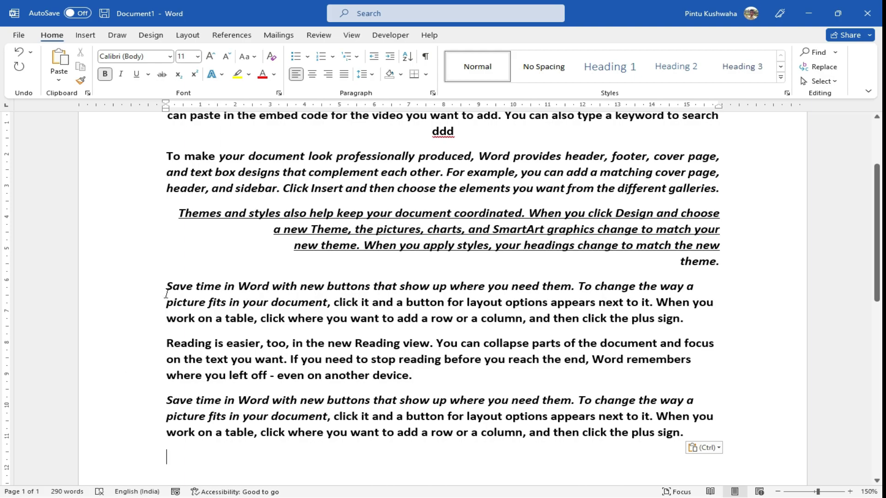
Step: Cut the first 'Save time in Word' paragraph, paste it at the end, then undo the extra paste
left_click_drag(166, 284, 687, 335)
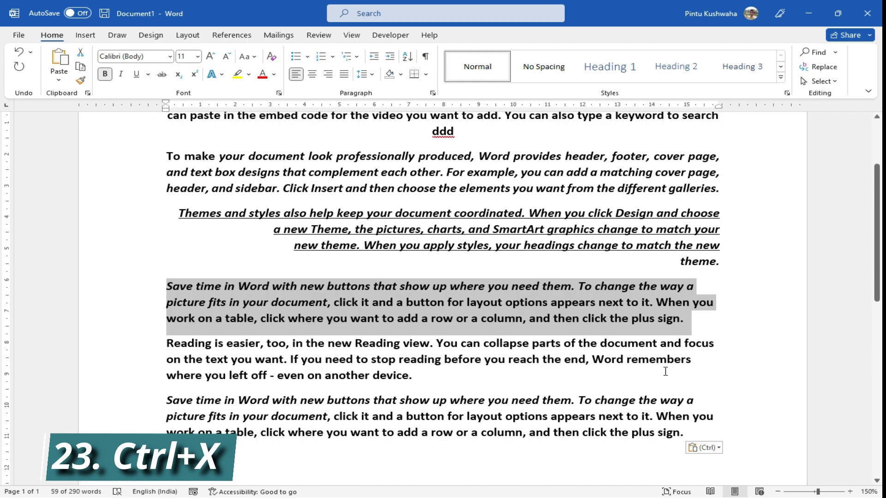
key("ctrl+x")
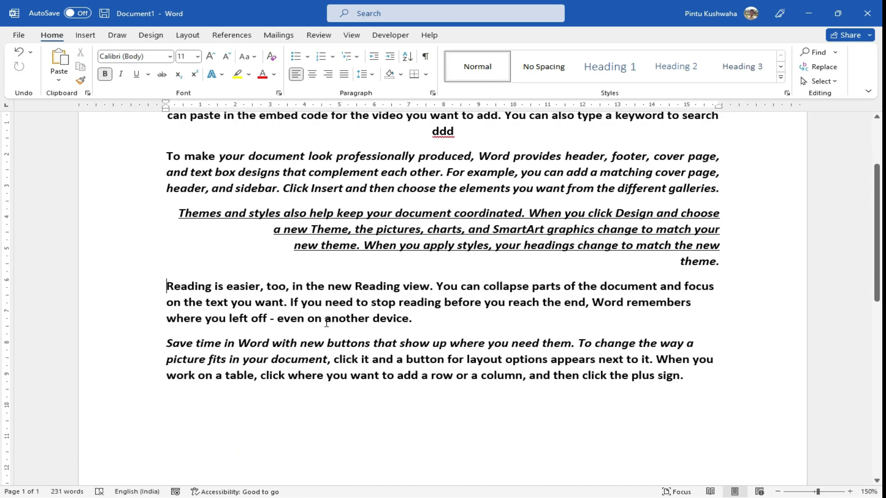
left_click(214, 414)
key("ctrl+v")
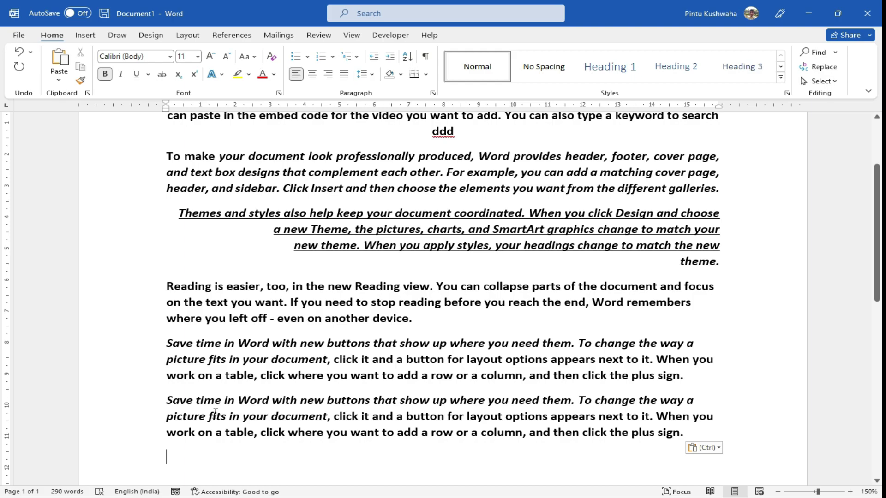
key("ctrl+z")
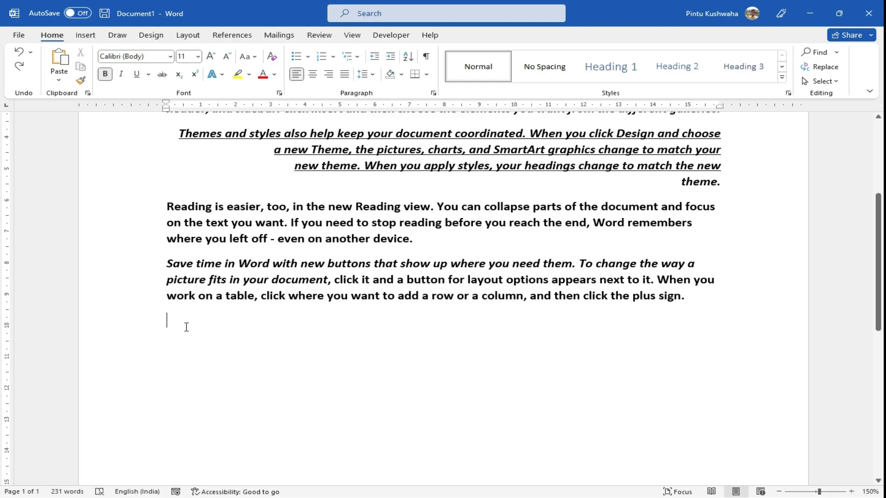
key("ctrl+z")
key("ctrl+z")
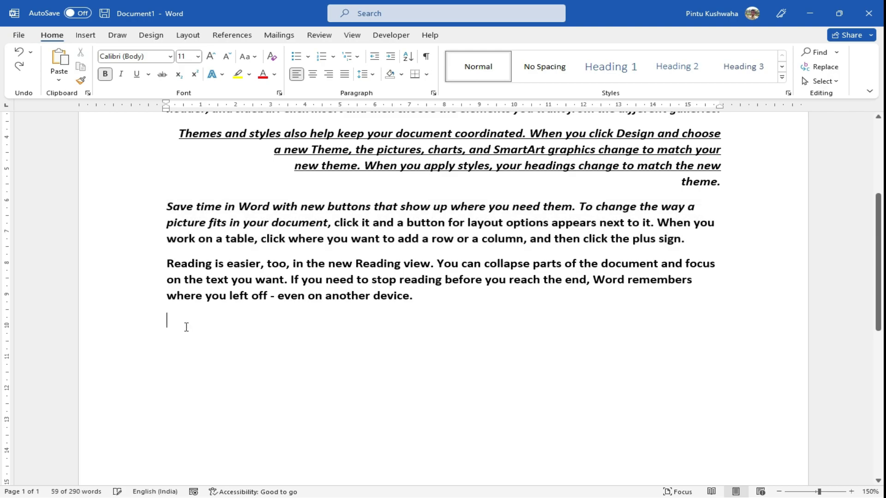
key("ctrl+z")
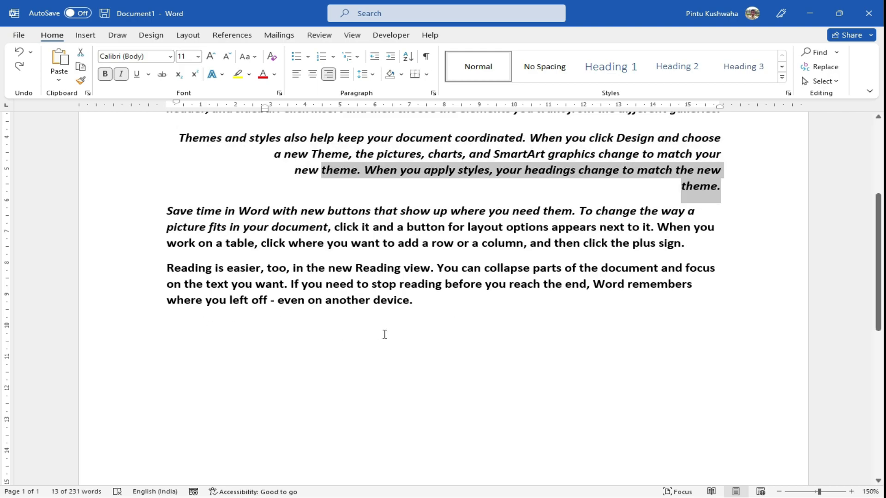
left_click(436, 314)
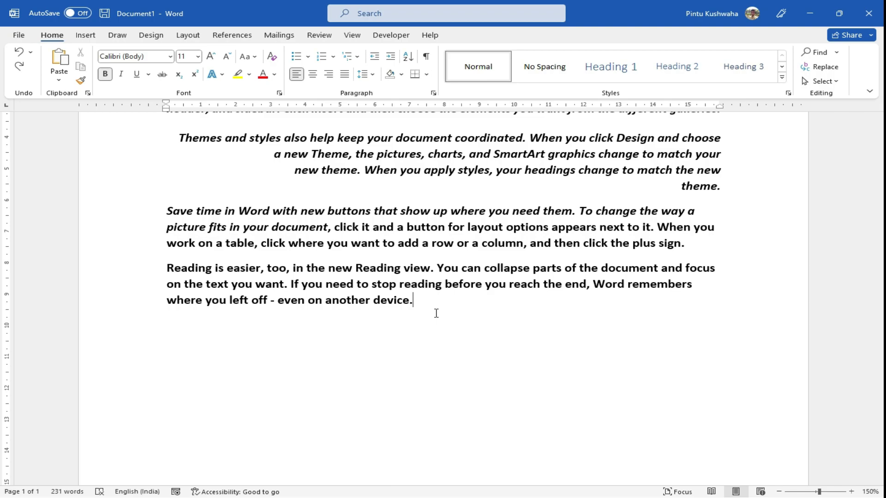
key("ctrl+shift+m")
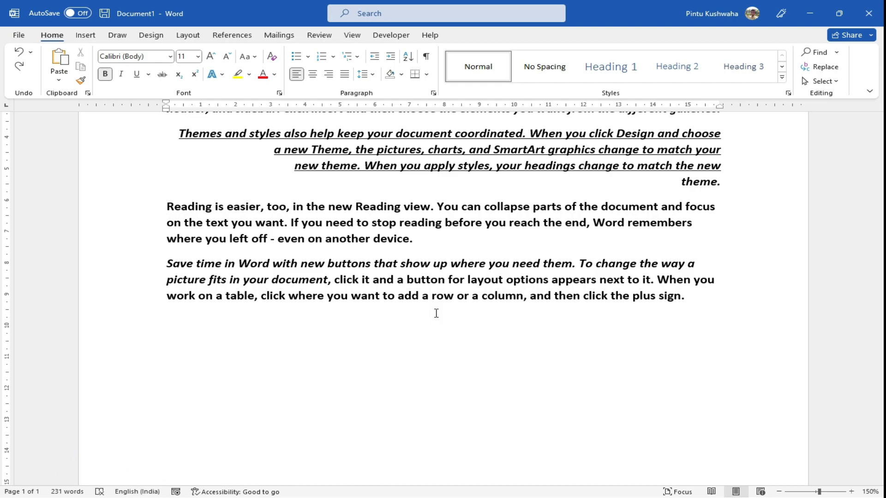
Step: Type practice text on the last line, then undo until both 'Save time in Word' copies return
left_click(429, 332)
type("rreguergb  ")
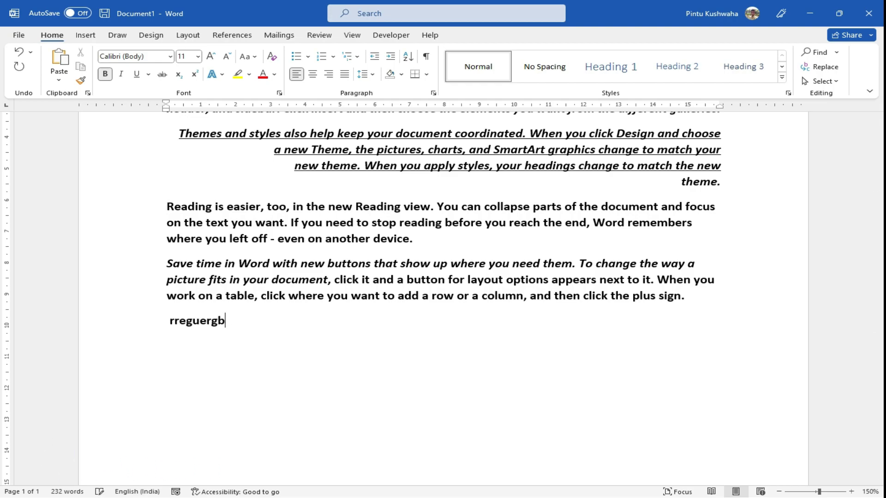
type("g dfg fd gfd g fdg fdfd  df")
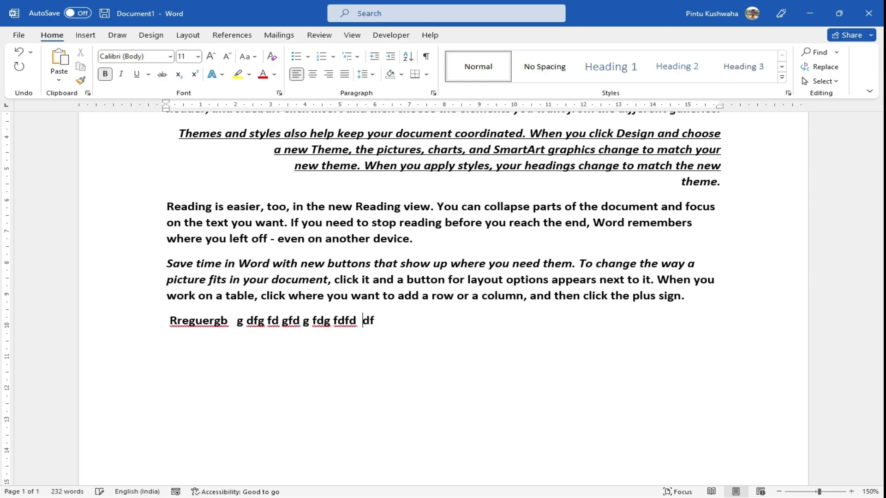
type("g")
key("ctrl+z")
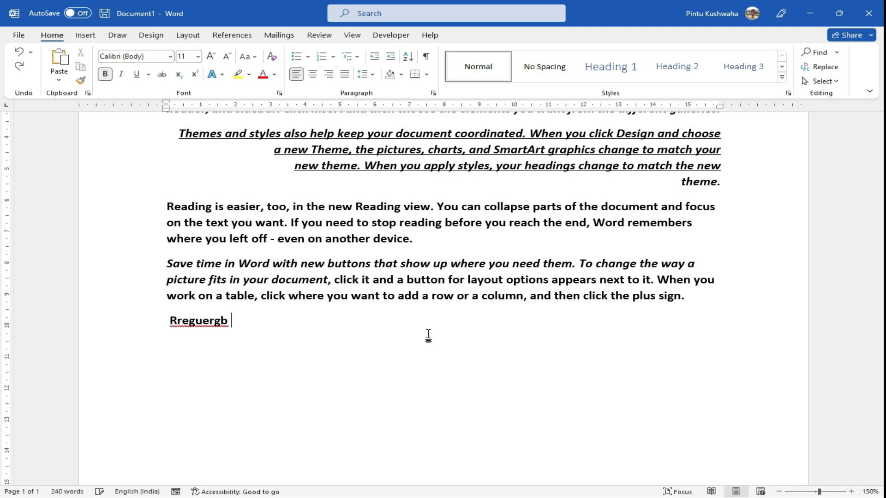
key("ctrl+z")
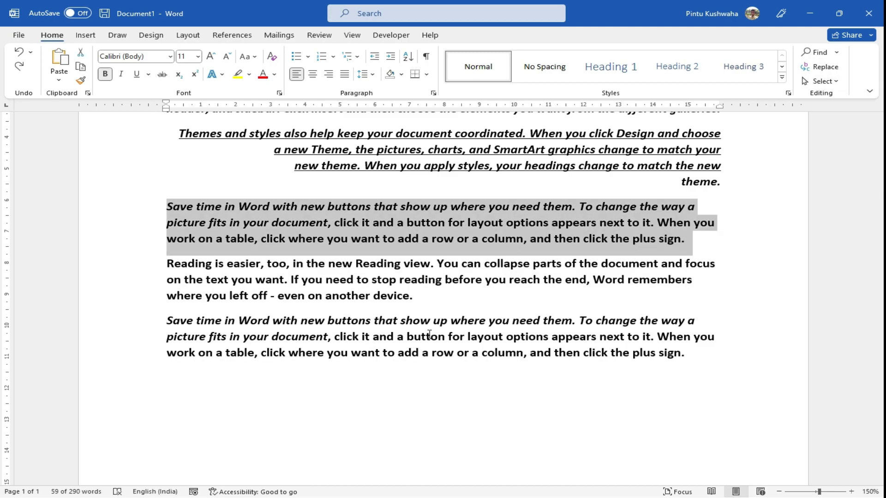
left_click(696, 375)
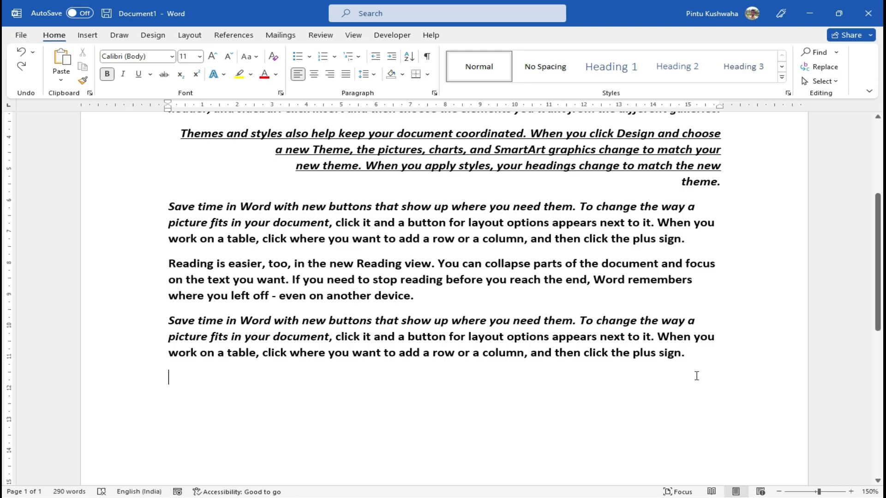